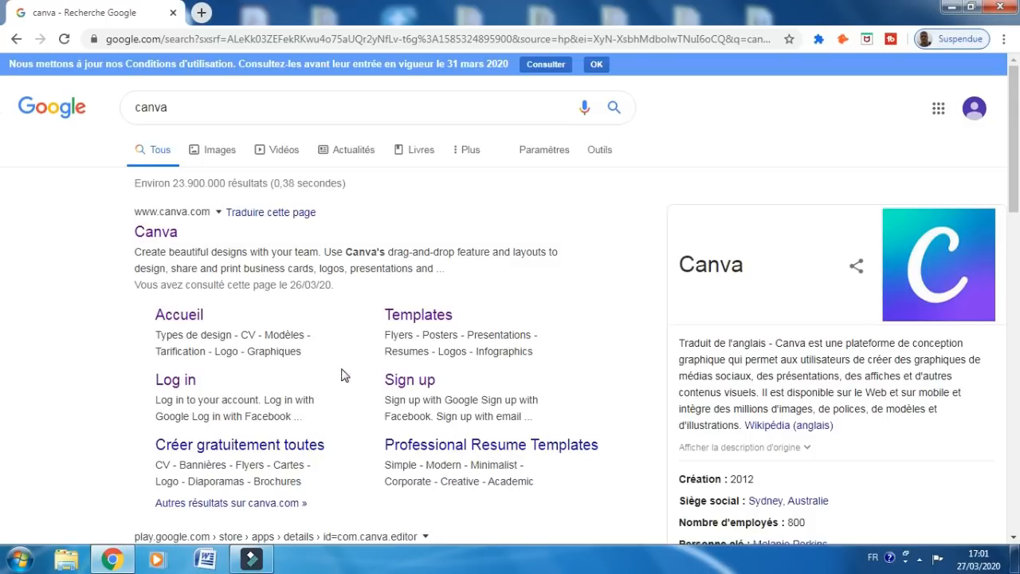
# Open the Canva site from its Google search result
pyautogui.click(175, 388)
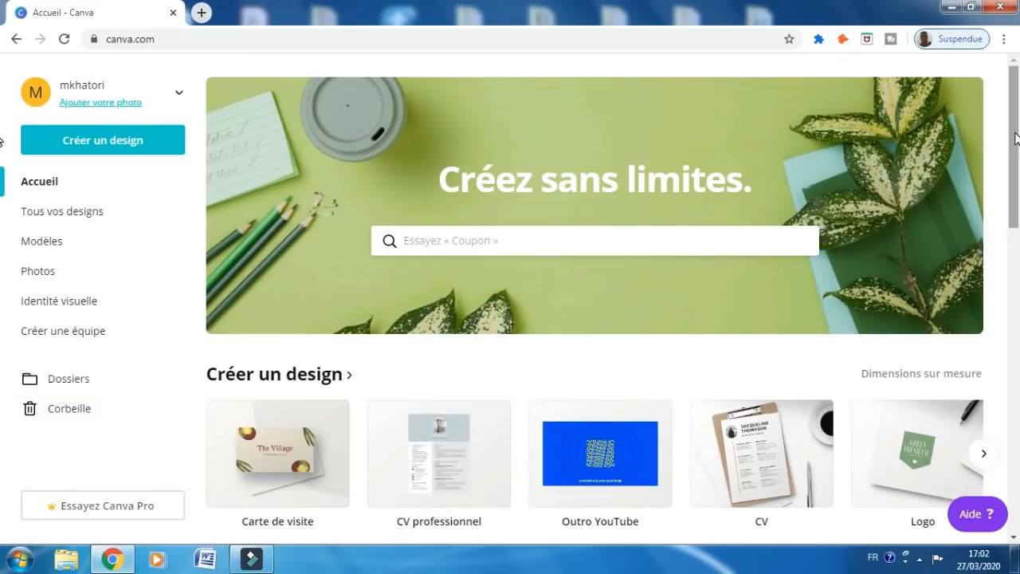
# Start a new blank Carte de visite design from the Créer un design carousel
pyautogui.moveTo(1016, 138); pyautogui.dragTo(1019, 167)
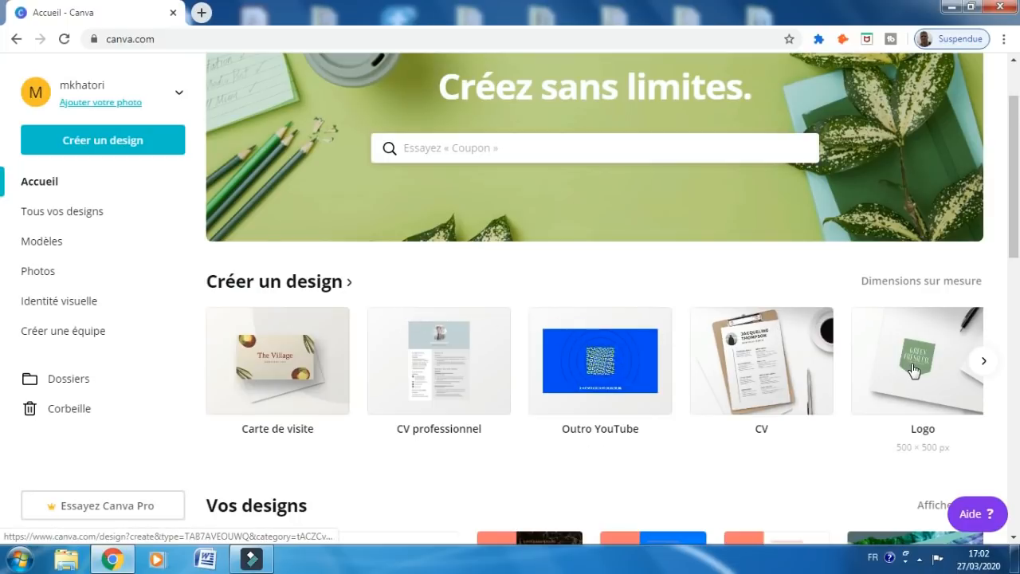
pyautogui.click(983, 365)
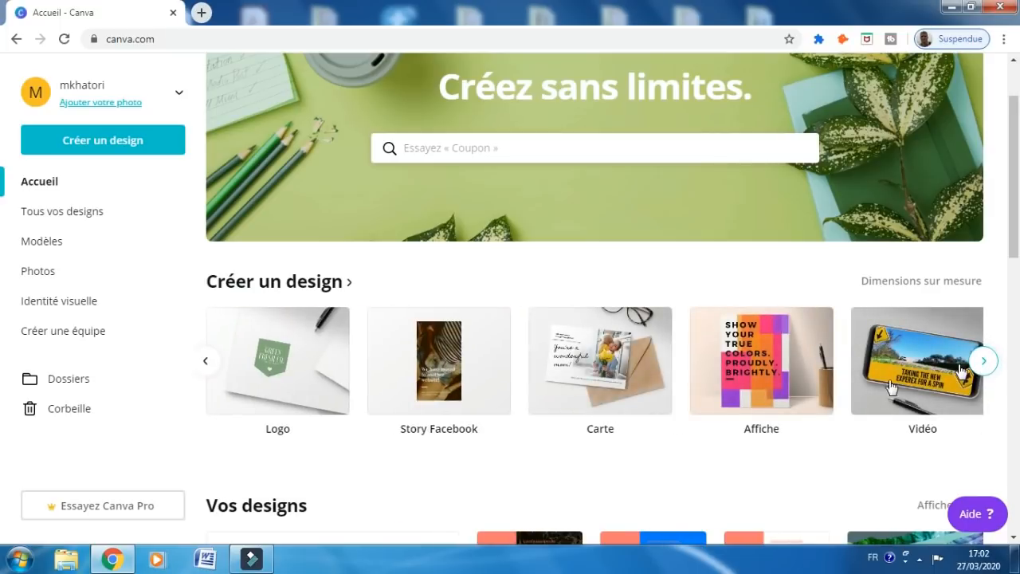
pyautogui.click(207, 365)
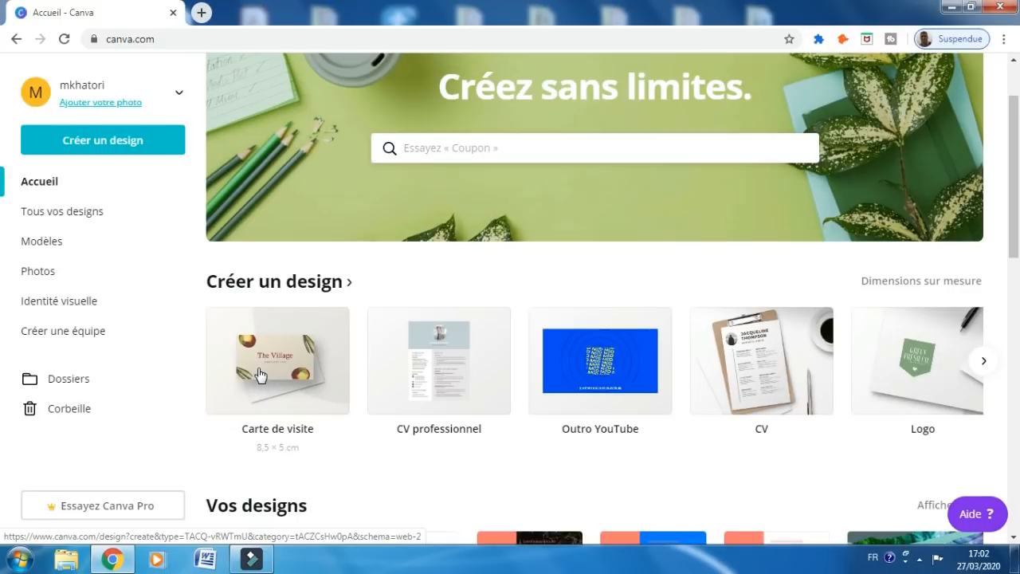
pyautogui.click(260, 375)
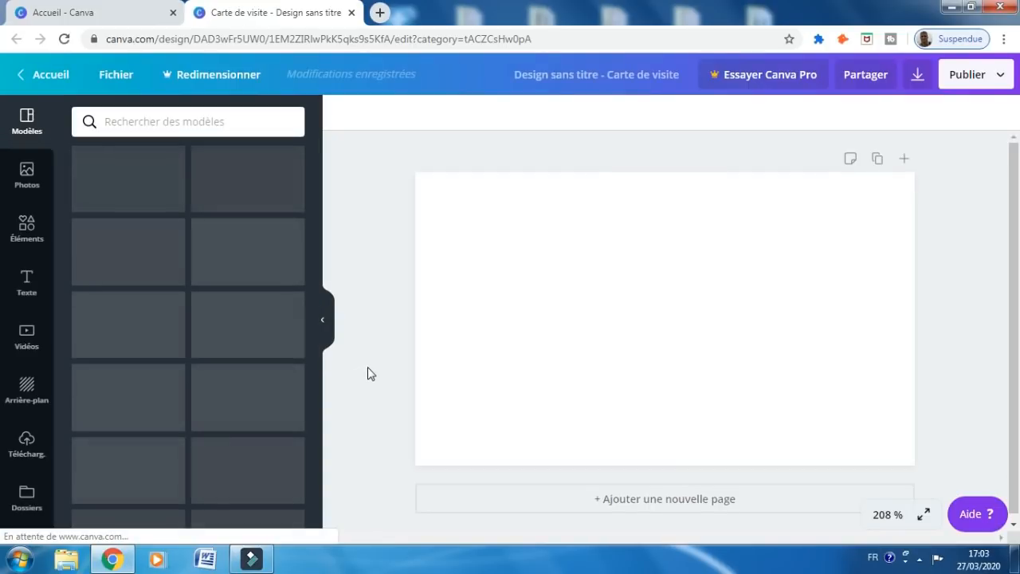
# Apply the front page of the Blue Bermuda Brushstroke Freelancer Business Card template to the card
pyautogui.click(491, 328)
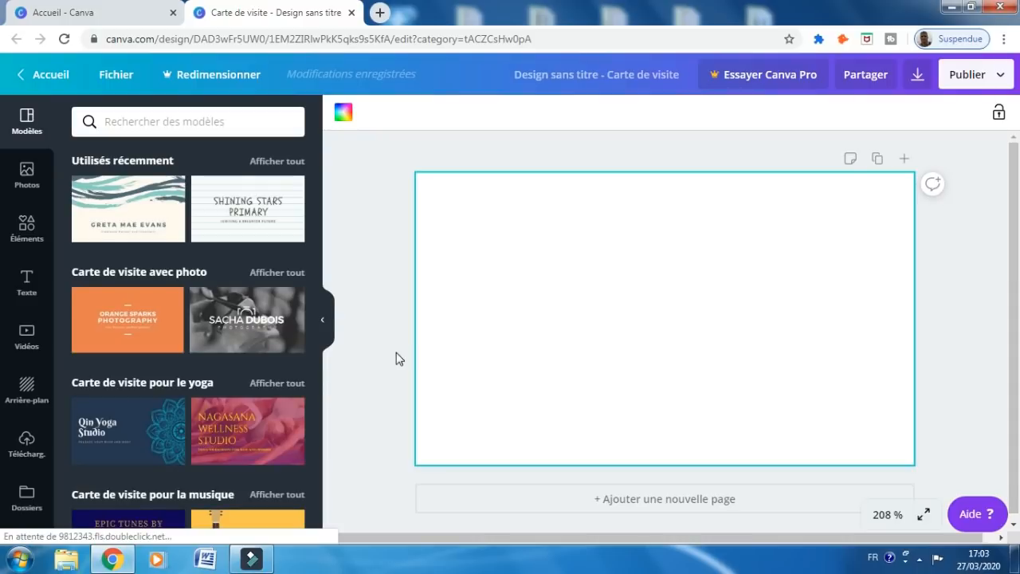
pyautogui.click(126, 222)
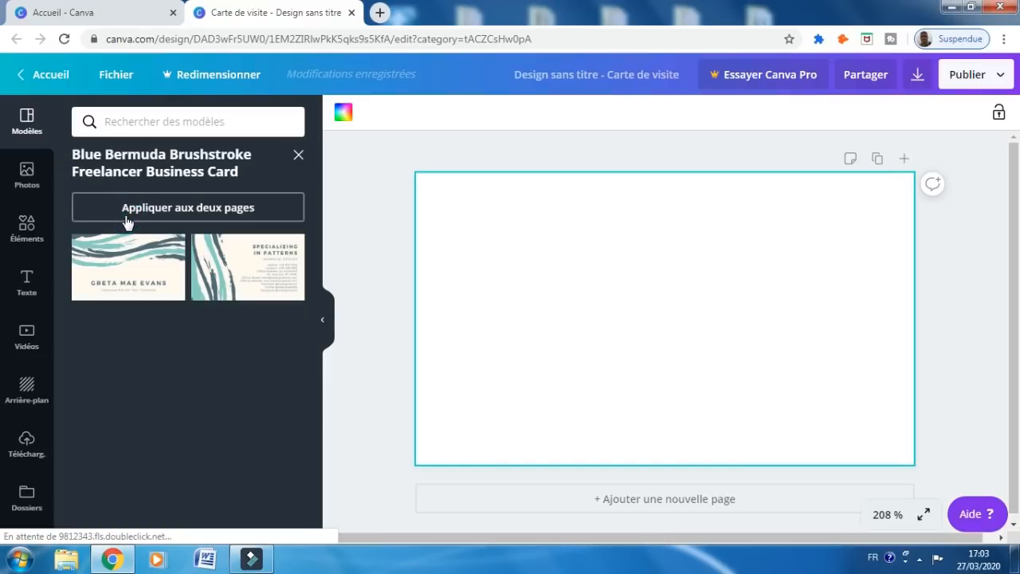
pyautogui.click(125, 271)
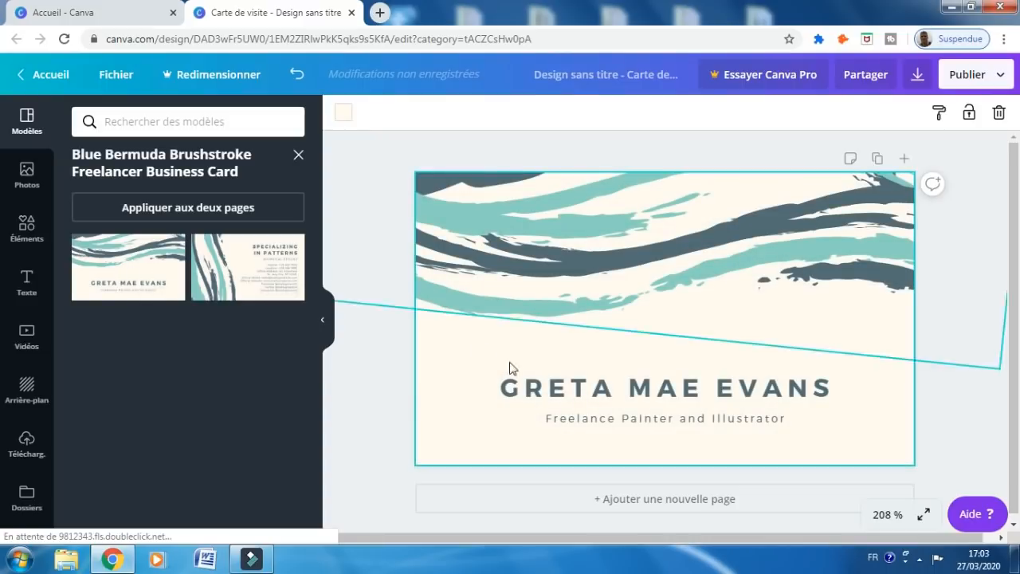
pyautogui.click(537, 387)
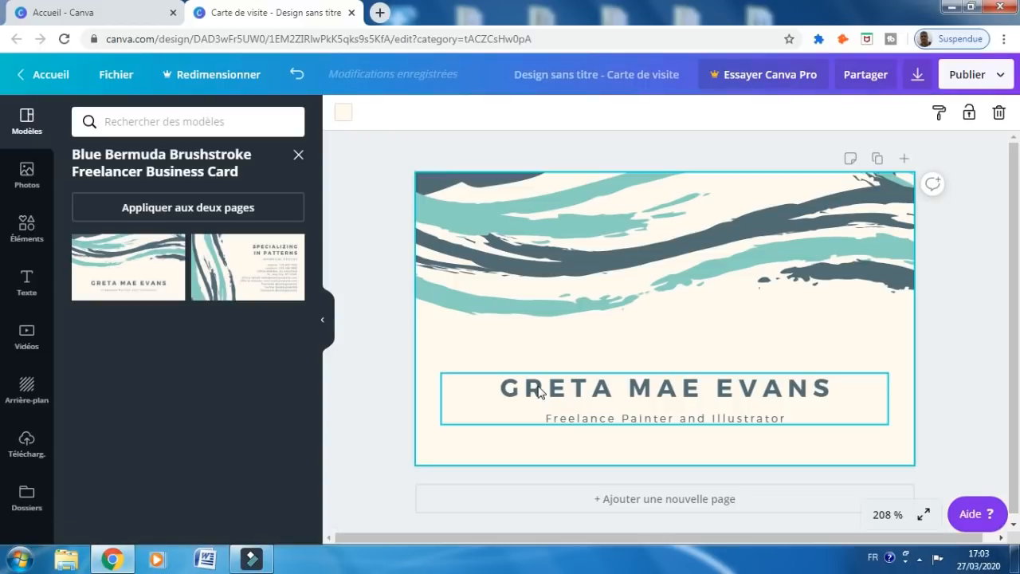
# Delete the template's sample name and type the card owner's full name instead
pyautogui.click(539, 390)
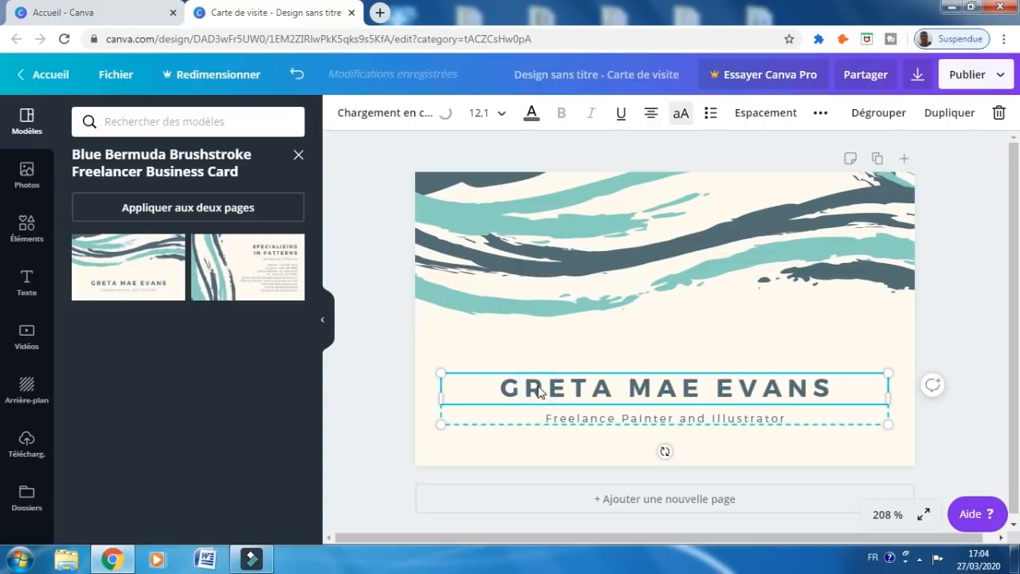
pyautogui.click(501, 388)
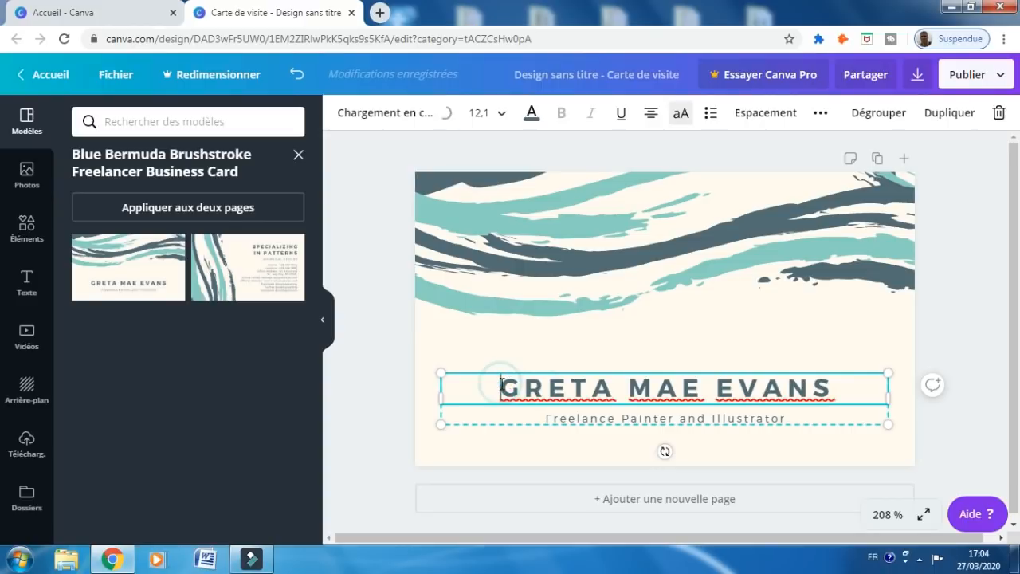
pyautogui.press('Delete')
pyautogui.press('Delete')
pyautogui.press('Delete')
pyautogui.press('Delete')
pyautogui.press('Delete')
pyautogui.press('Delete')
pyautogui.press('Delete')
pyautogui.press('Delete')
pyautogui.press('Delete')
pyautogui.press('Delete')
pyautogui.press('Delete')
pyautogui.press('Delete')
pyautogui.press('Delete')
pyautogui.press('Delete')
pyautogui.press('Delete')
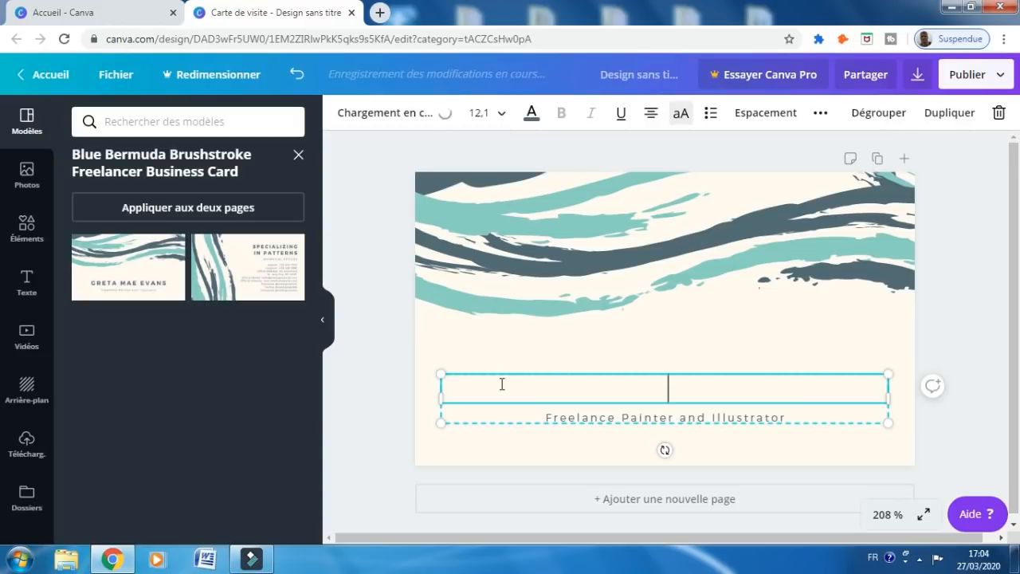
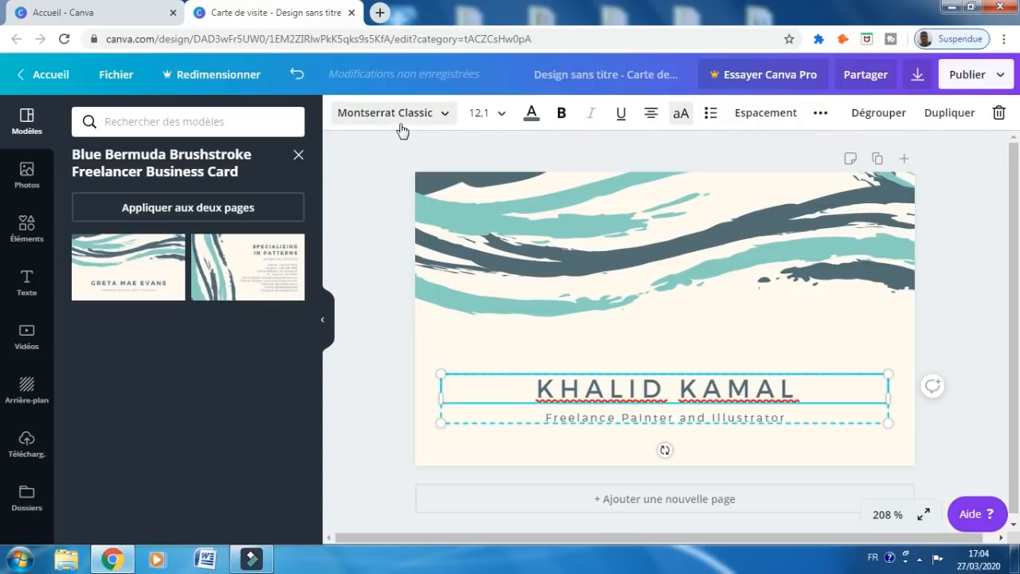
# Set the name line's font to Abril Fatface after briefly trying Montserrat Light
pyautogui.click(443, 115)
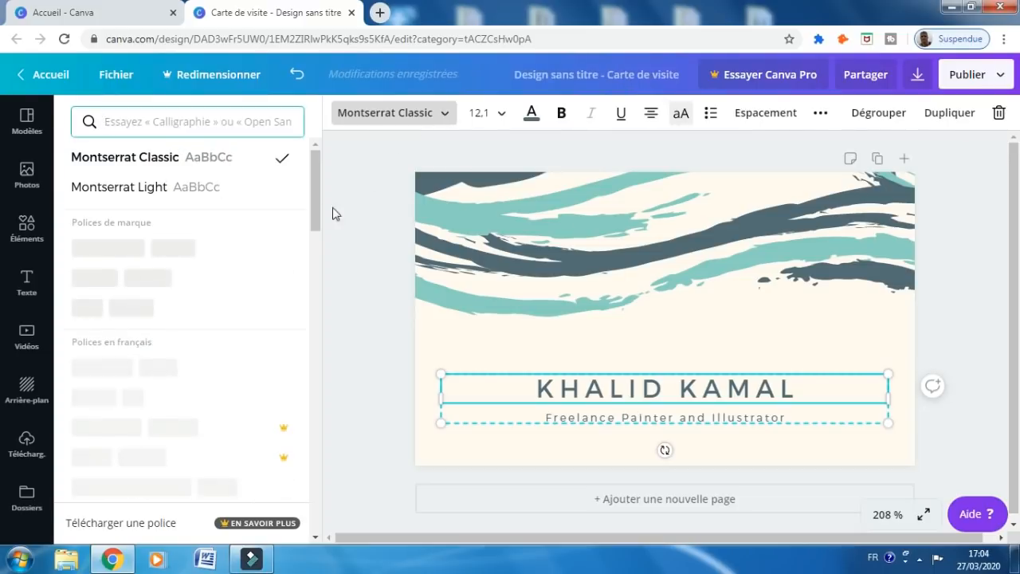
pyautogui.click(182, 199)
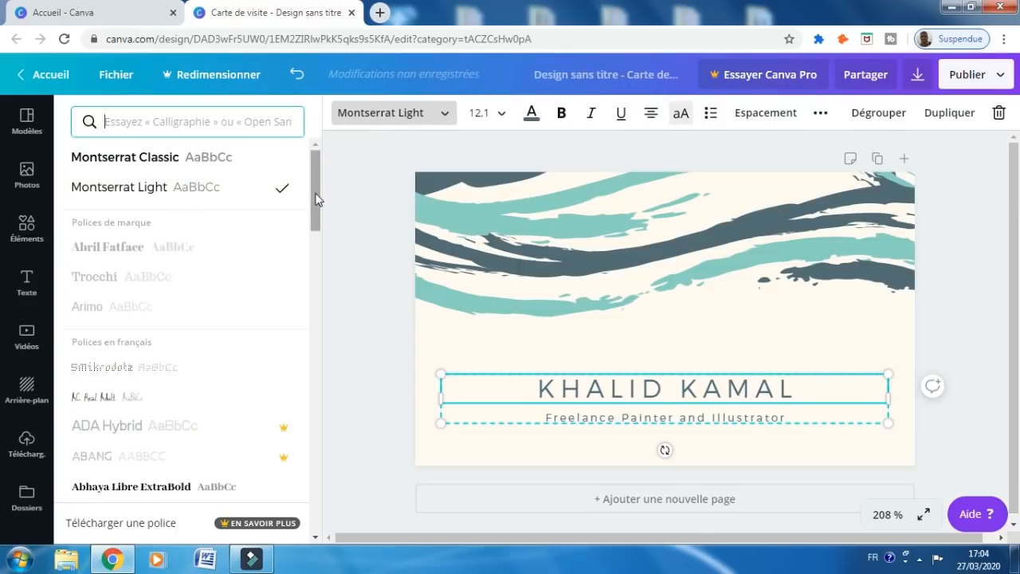
pyautogui.moveTo(317, 196); pyautogui.dragTo(326, 267)
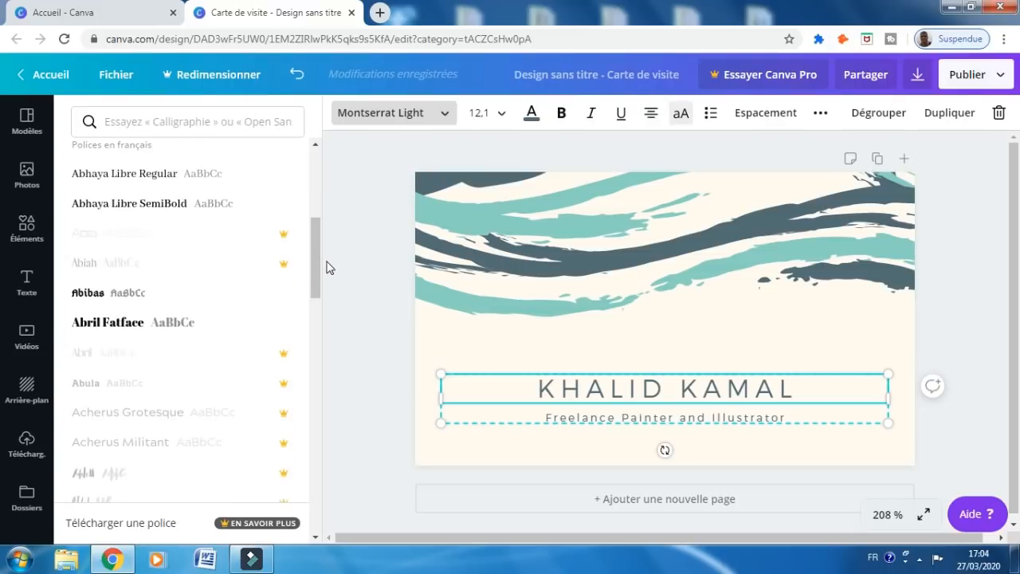
pyautogui.click(130, 326)
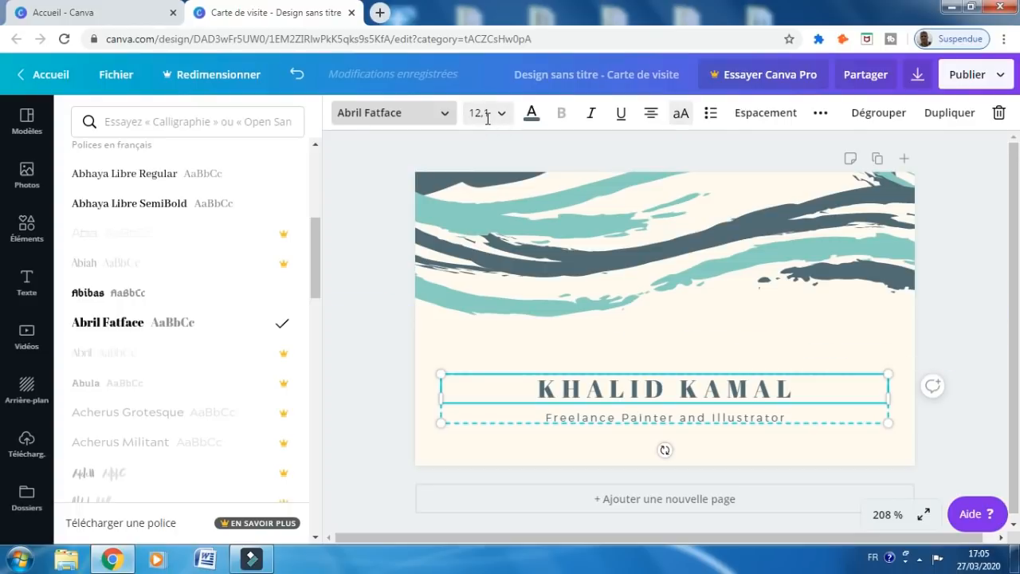
# Colour the name black (#000000) after trying cobalt blue, dark green and red swatches
pyautogui.click(530, 114)
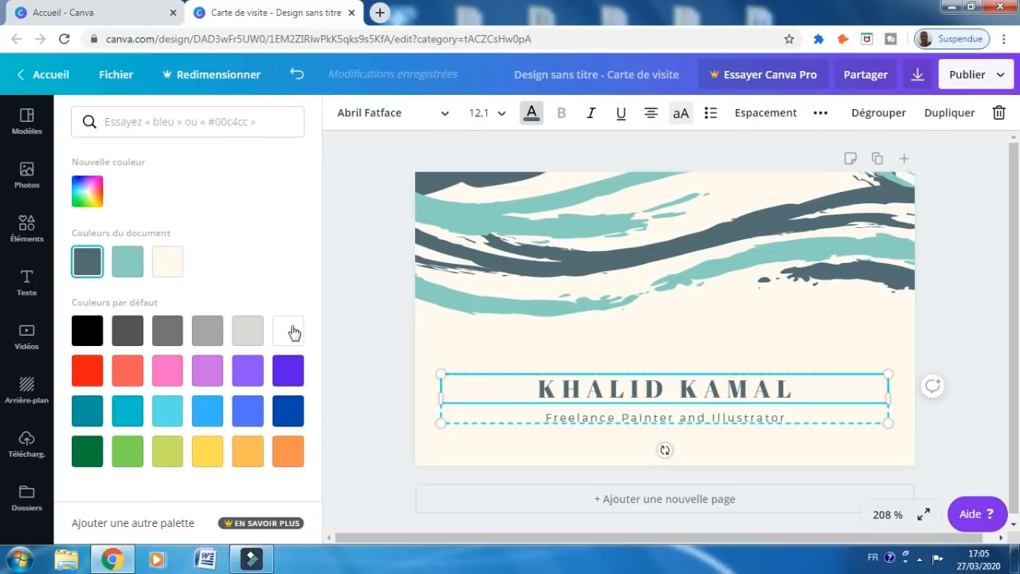
pyautogui.click(287, 413)
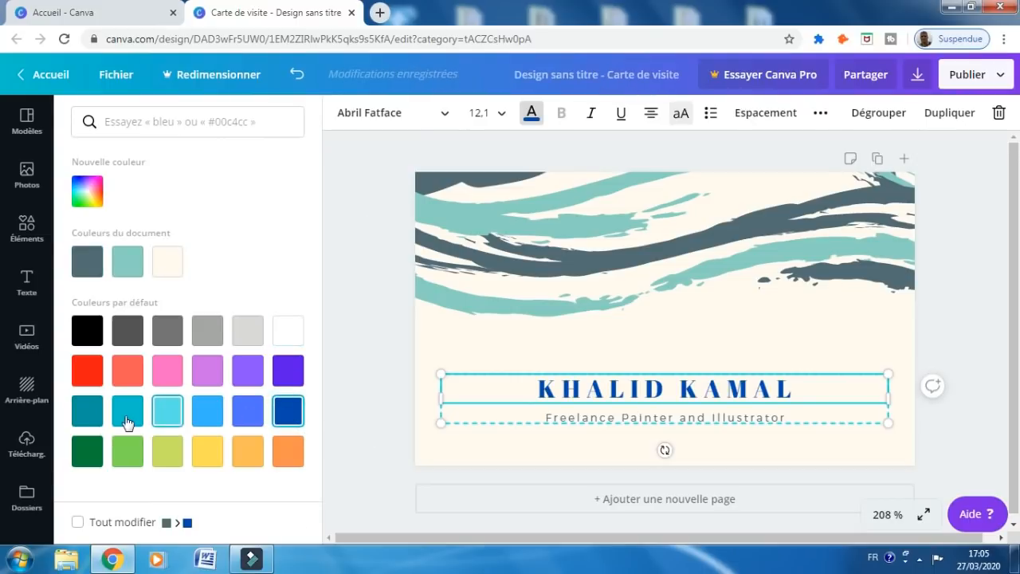
pyautogui.click(96, 452)
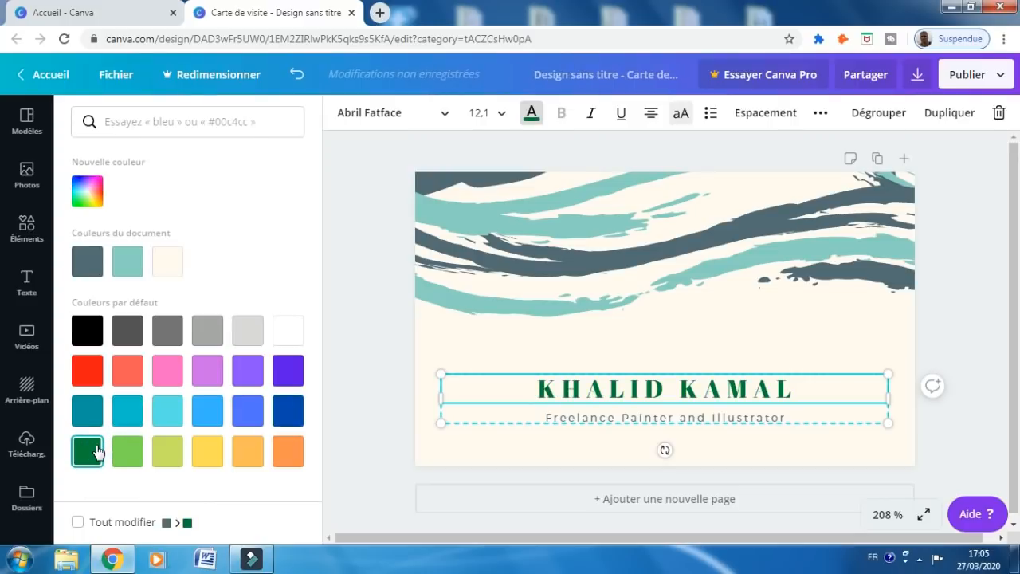
pyautogui.click(87, 372)
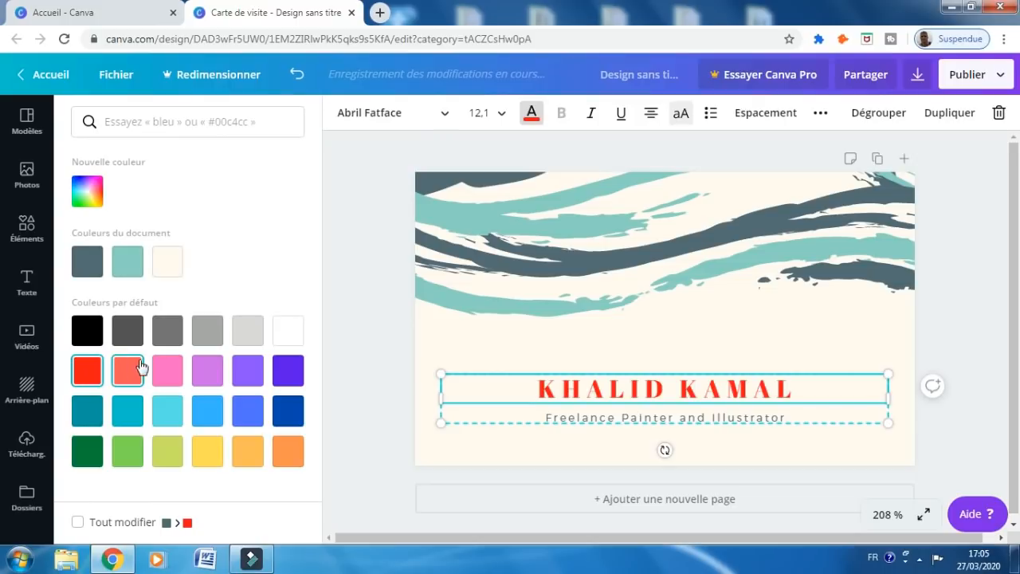
pyautogui.click(93, 339)
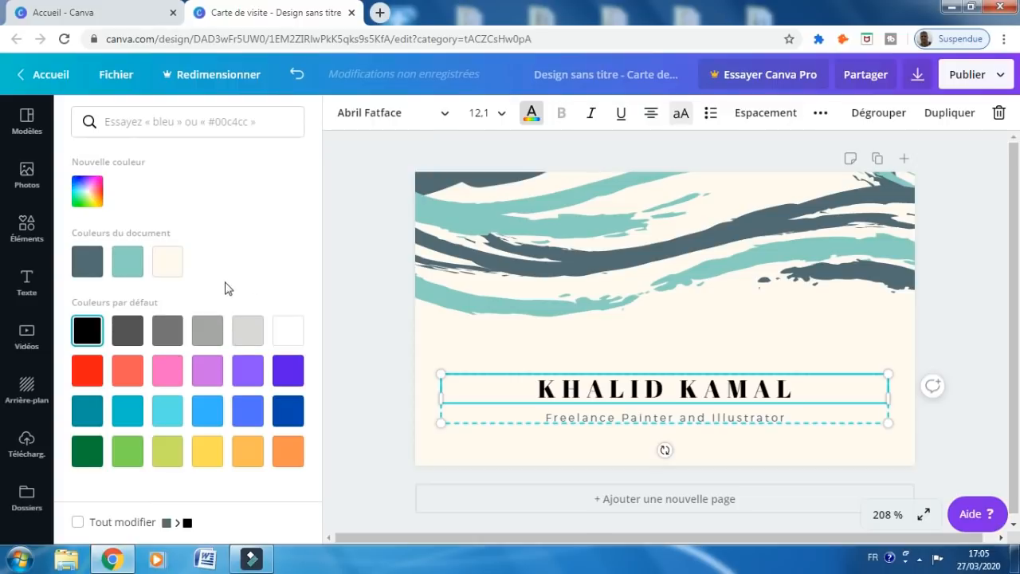
pyautogui.click(88, 193)
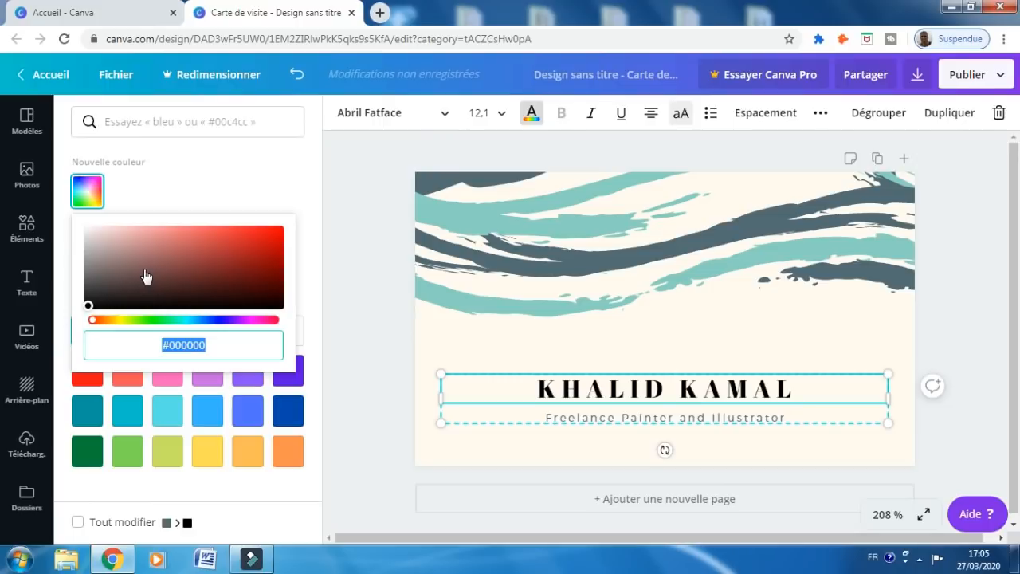
# Use the custom colour picker's hue slider and gradient to make the name bright green (#21dd39)
pyautogui.click(180, 321)
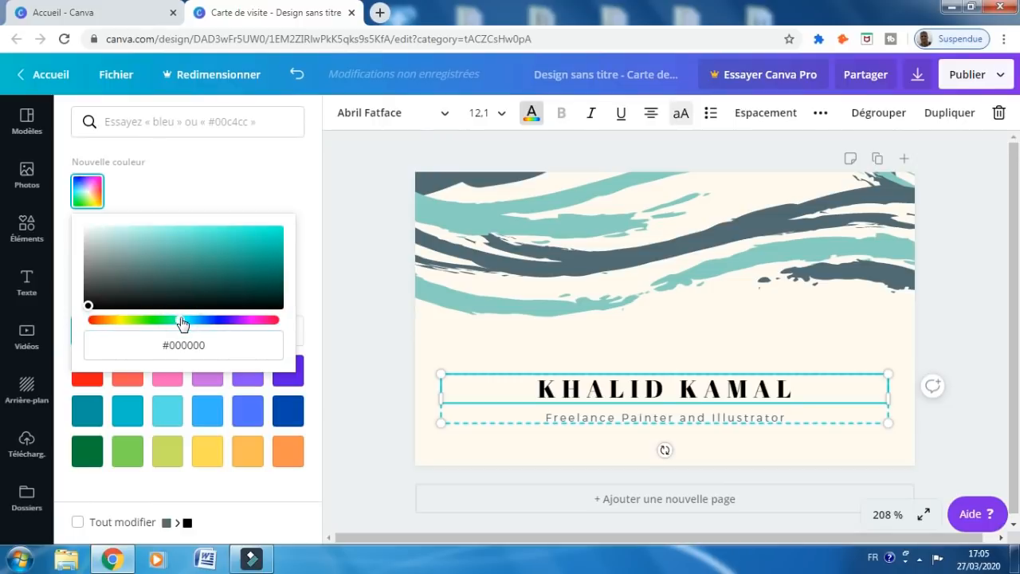
pyautogui.click(241, 257)
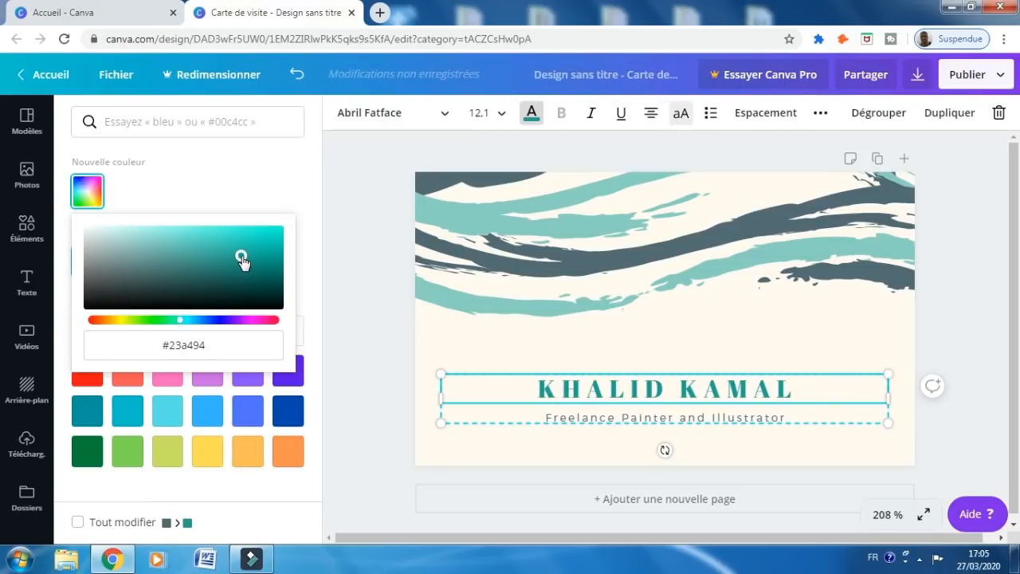
pyautogui.click(166, 280)
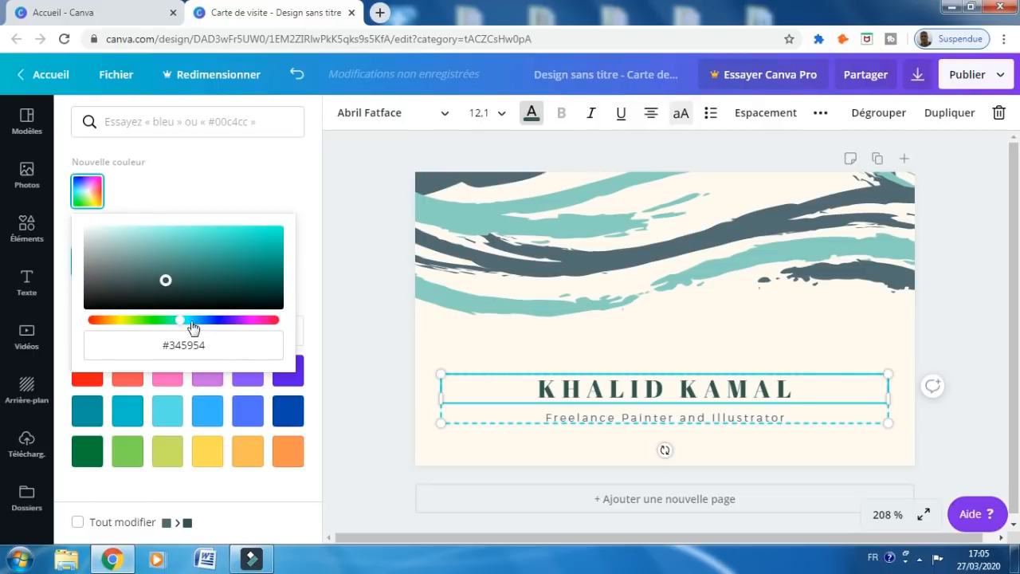
pyautogui.click(158, 319)
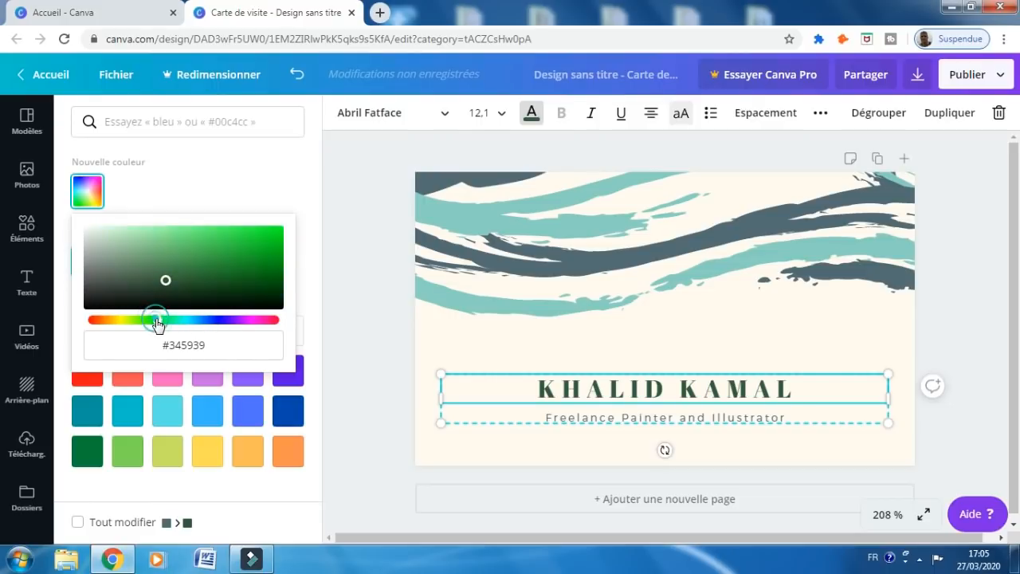
pyautogui.click(177, 277)
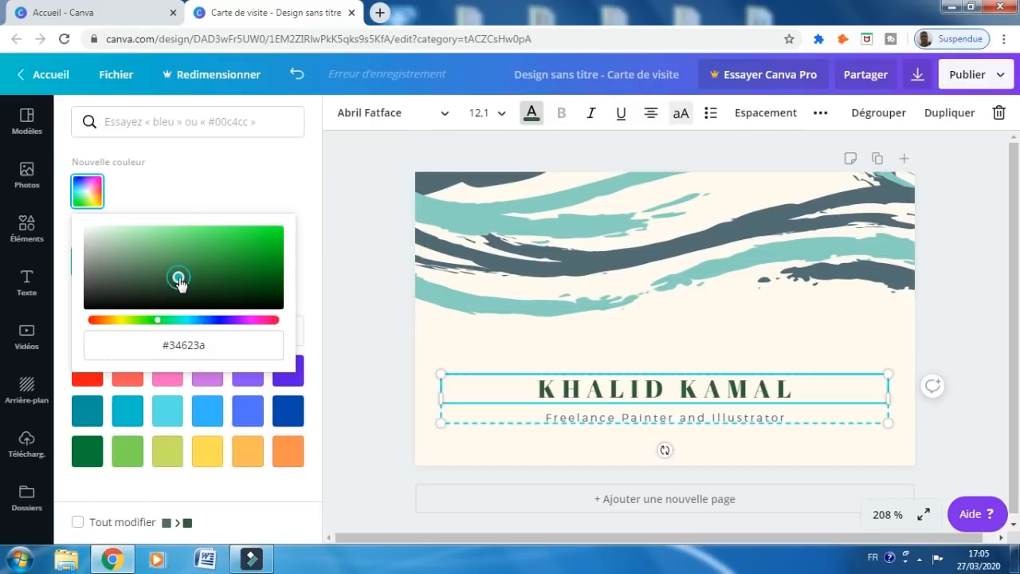
pyautogui.click(254, 238)
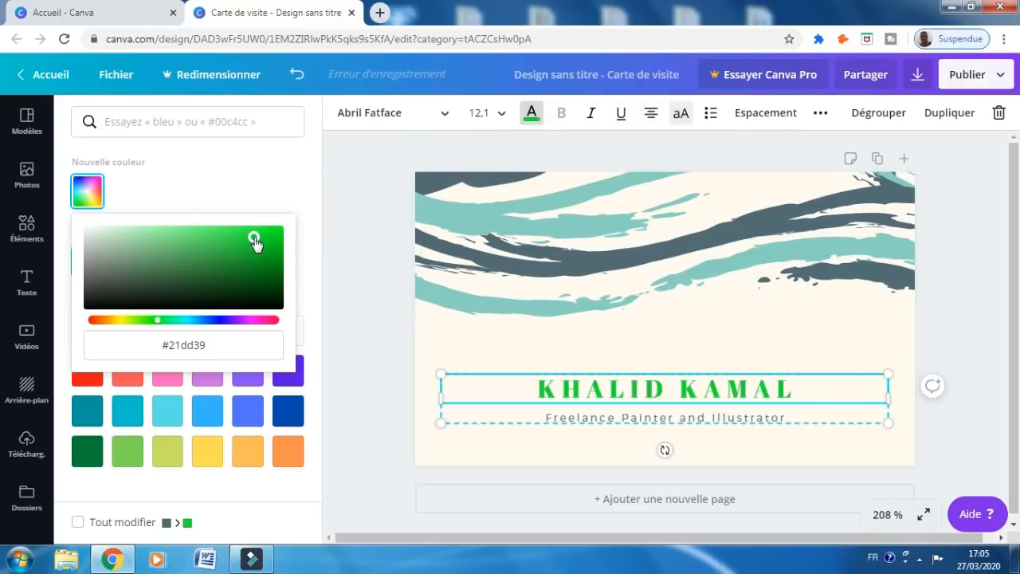
# Close the colour picker and show the Photos library
pyautogui.click(587, 125)
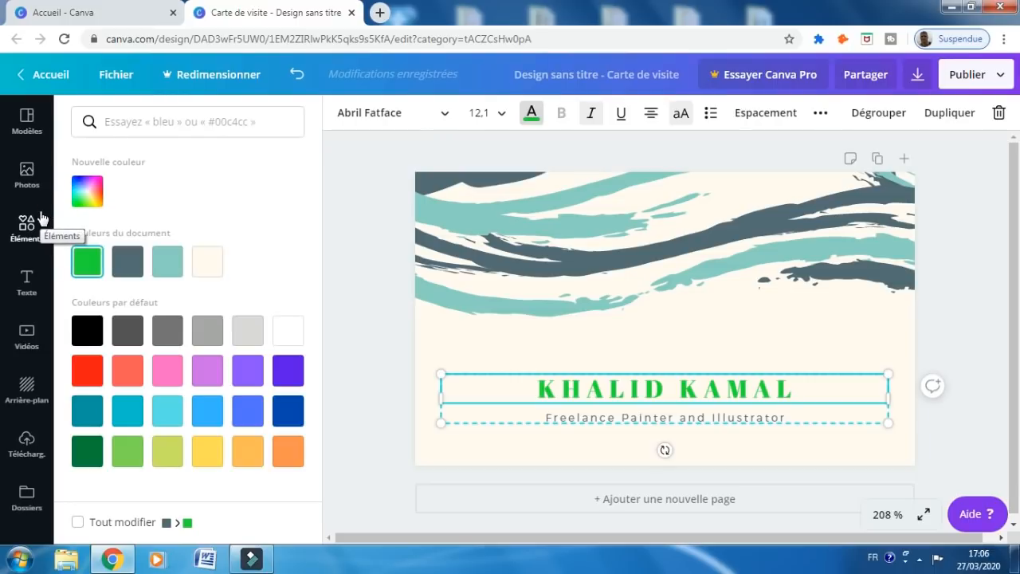
pyautogui.click(29, 181)
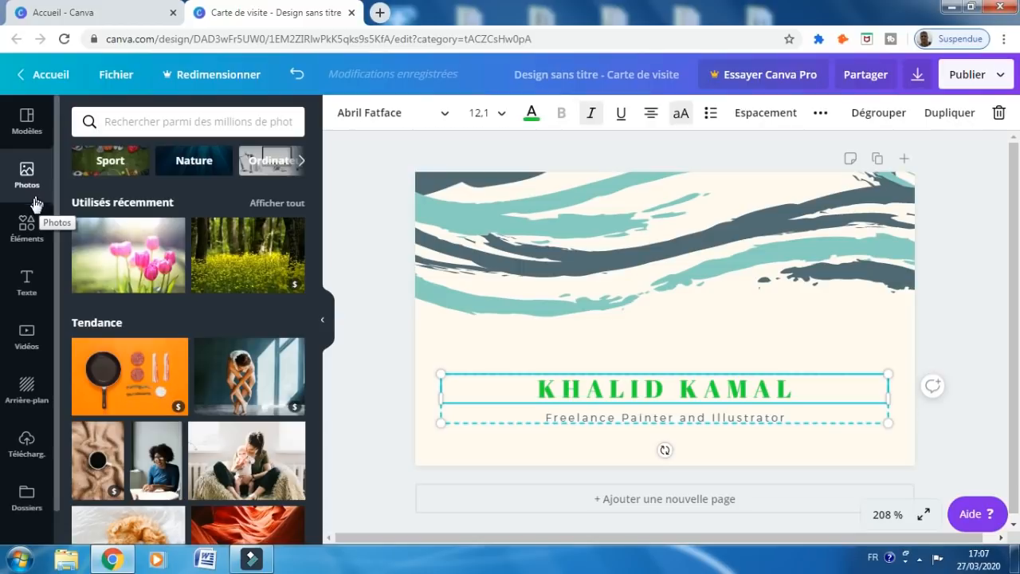
# Go through the Éléments panel to the Texte presets
pyautogui.click(28, 226)
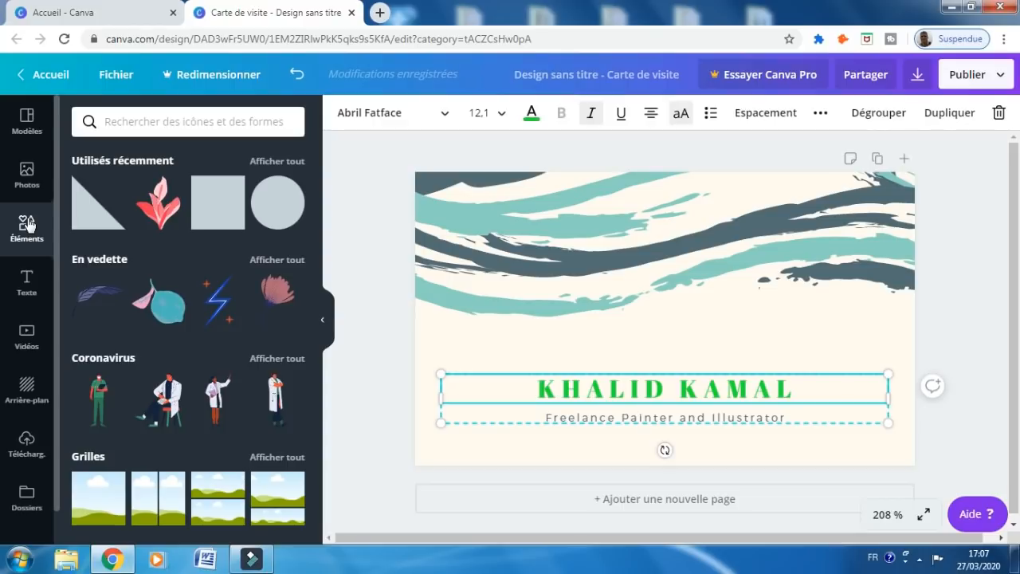
pyautogui.click(28, 278)
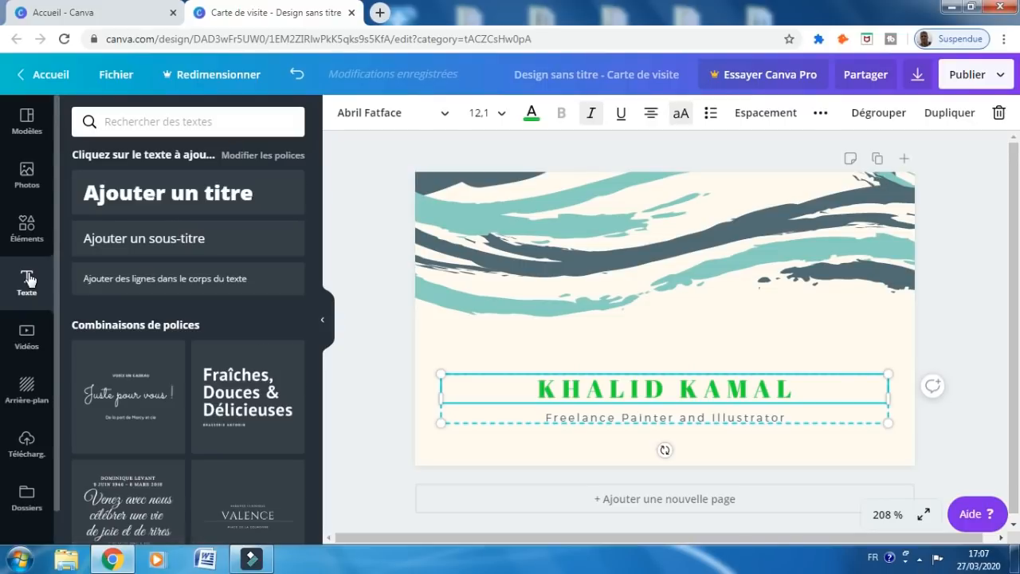
# Add an 'Ajouter un titre' heading, move it above the name, then show the Arrière-plan options
pyautogui.click(123, 201)
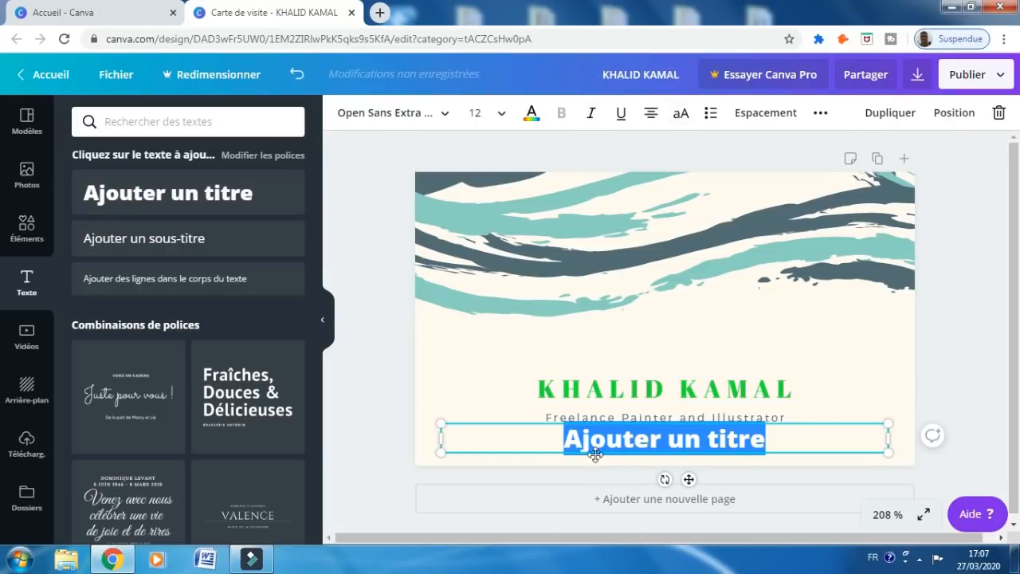
pyautogui.doubleClick(520, 433)
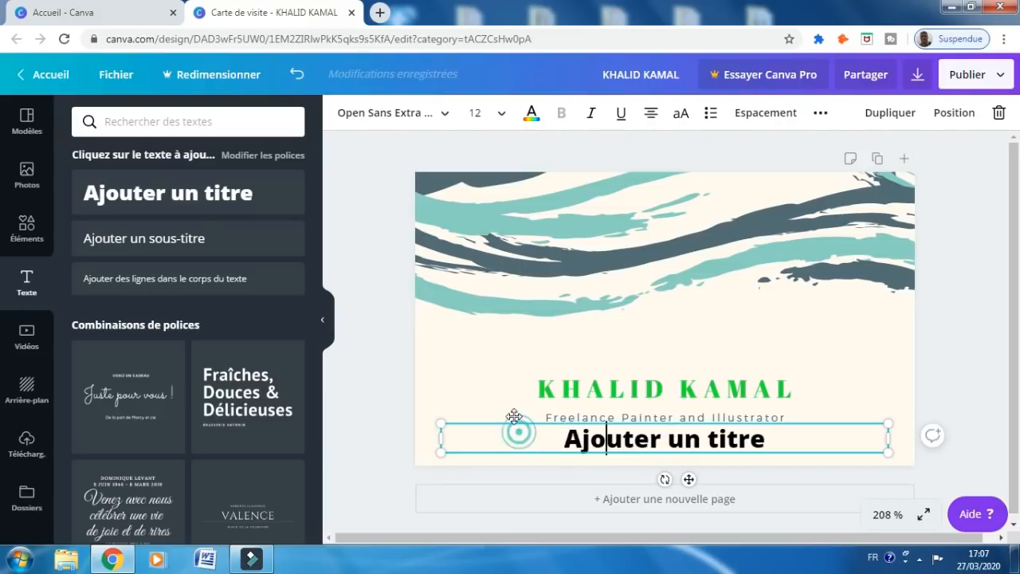
pyautogui.doubleClick(519, 430)
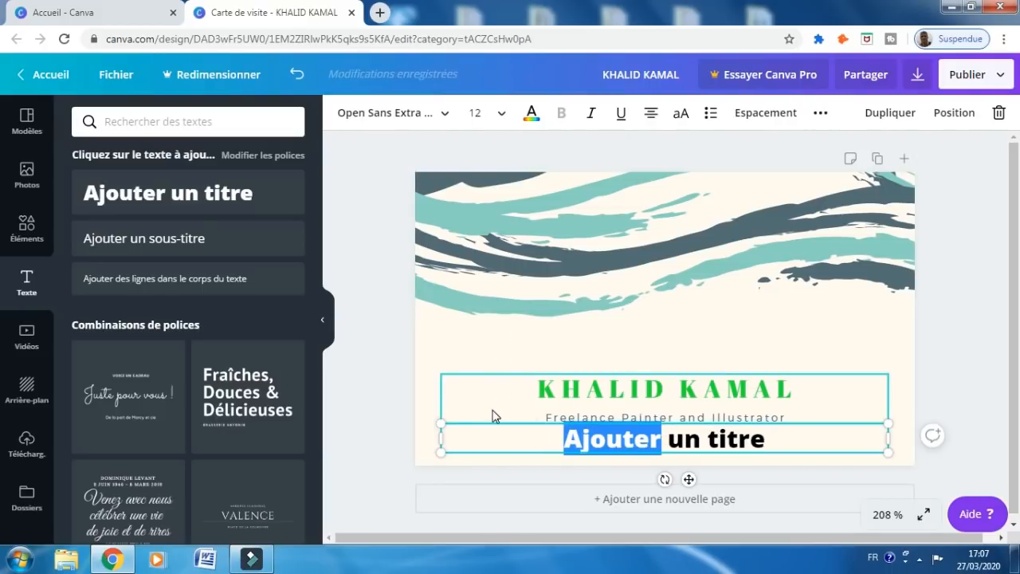
pyautogui.click(452, 439)
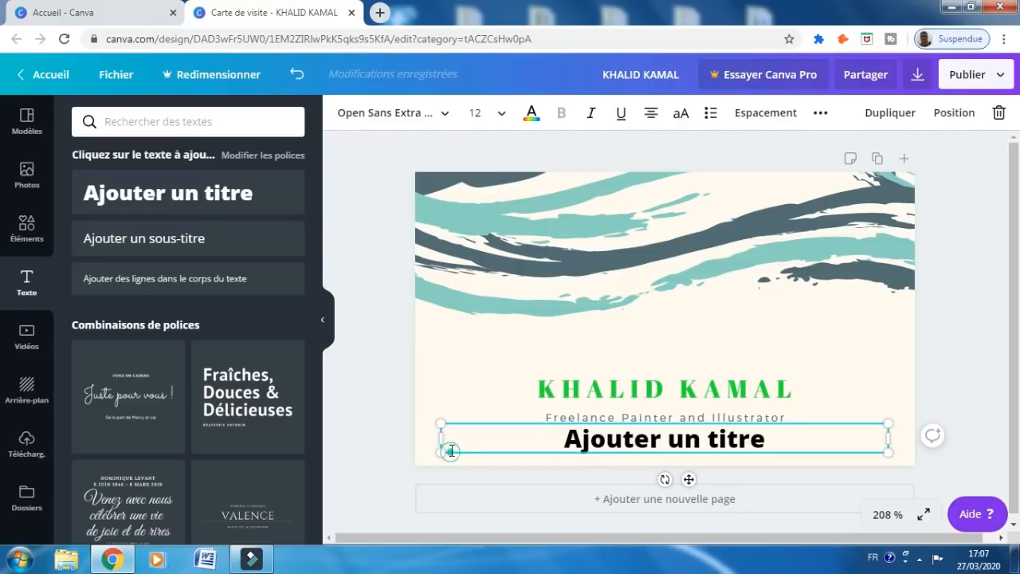
pyautogui.moveTo(451, 449); pyautogui.dragTo(444, 361)
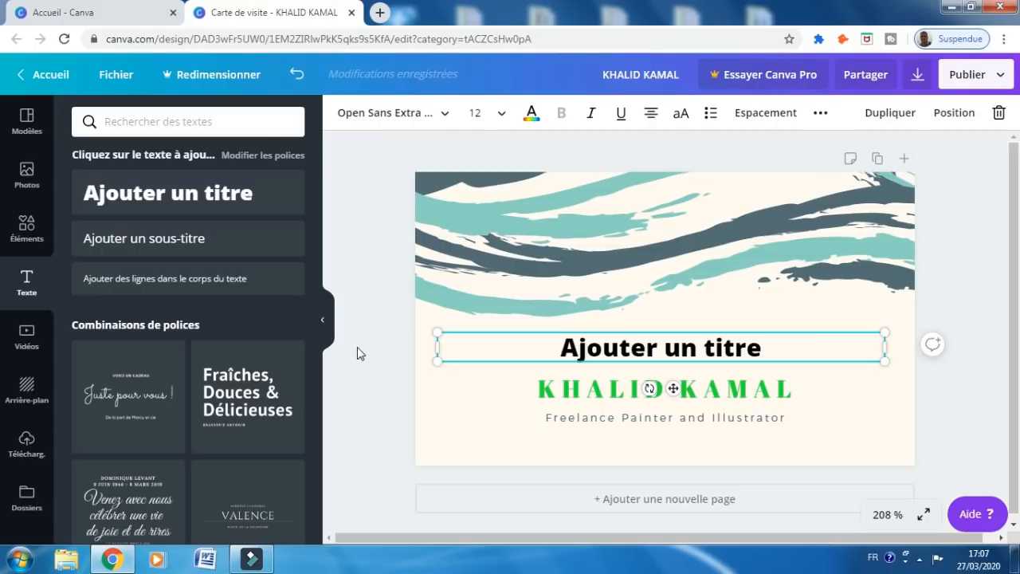
pyautogui.click(25, 392)
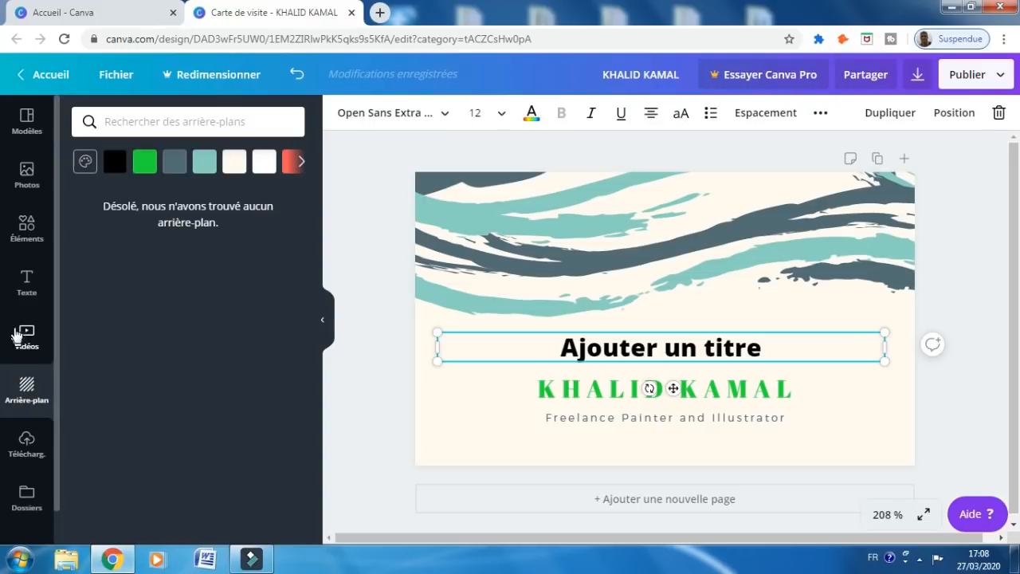
# Try dark grey and teal, then set the business card background to coral
pyautogui.click(22, 301)
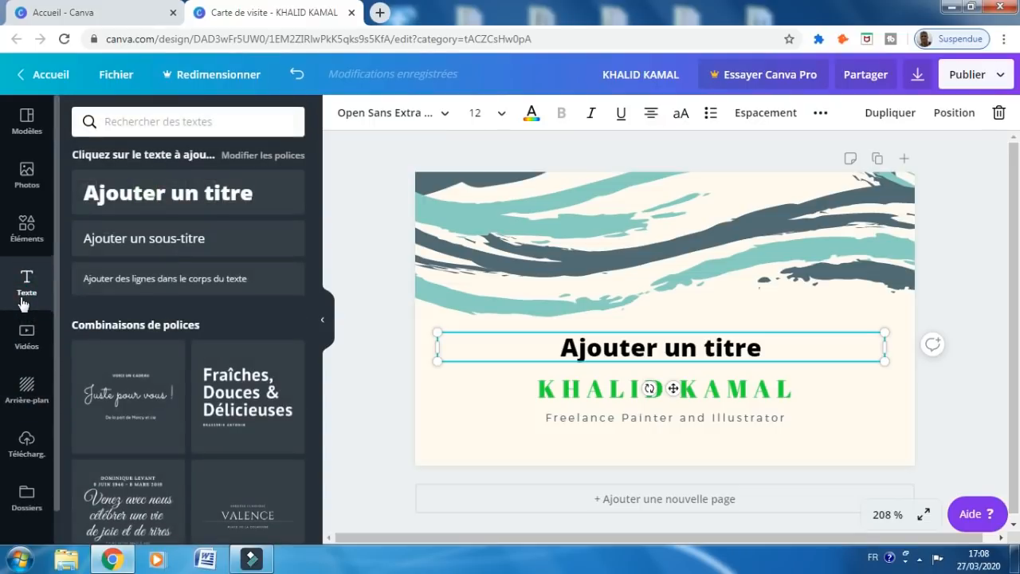
pyautogui.click(23, 392)
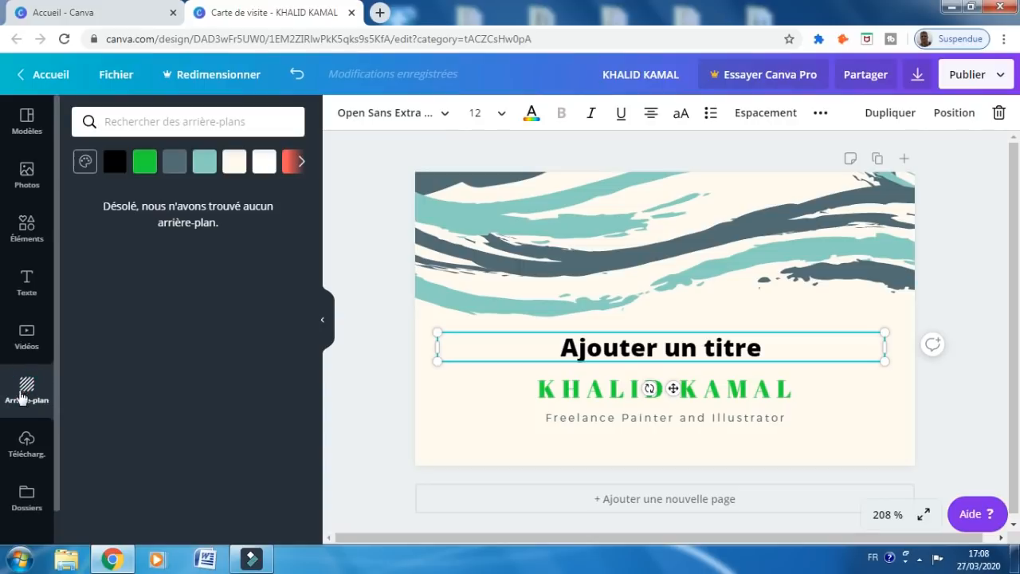
pyautogui.click(176, 164)
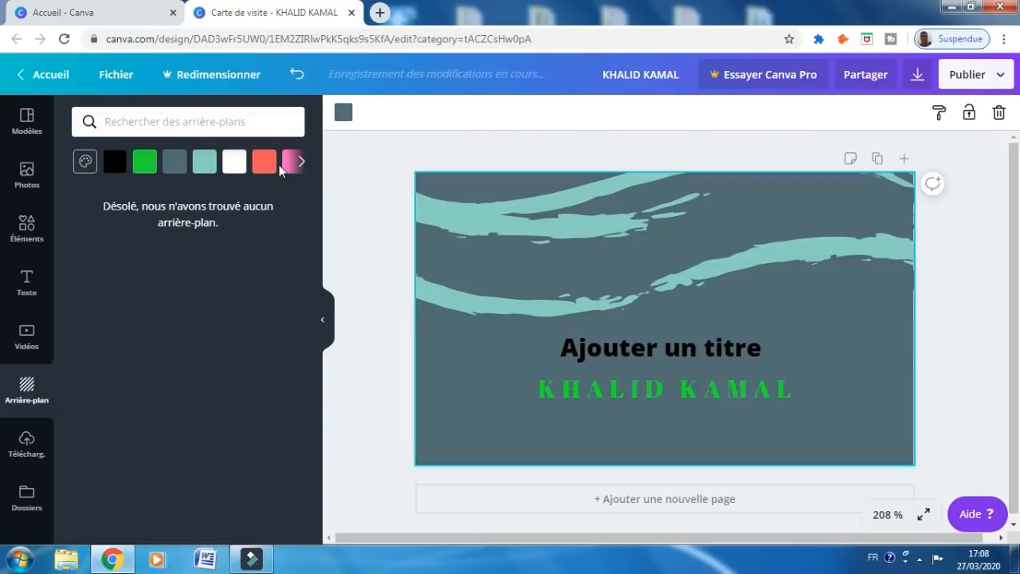
pyautogui.click(206, 166)
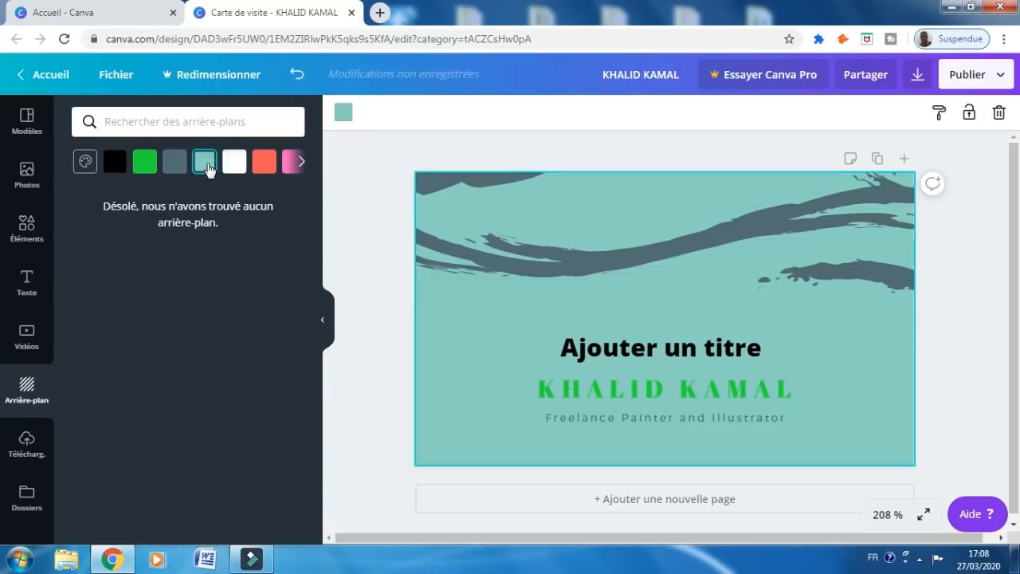
pyautogui.click(263, 163)
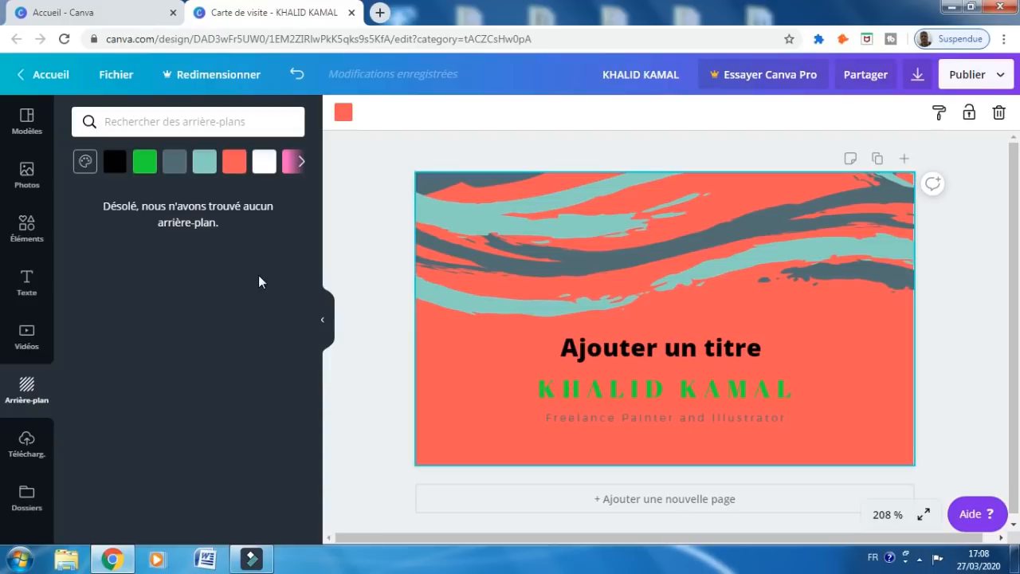
pyautogui.click(25, 227)
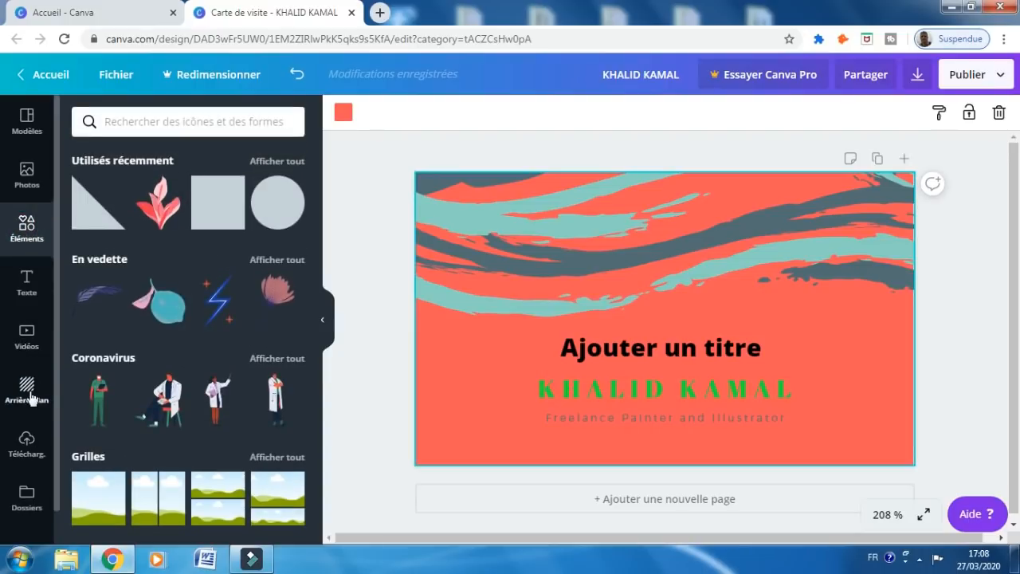
# Add a grey triangle, shrink it to 2.8 × 2.8, and move it to the bottom-left corner
pyautogui.click(83, 216)
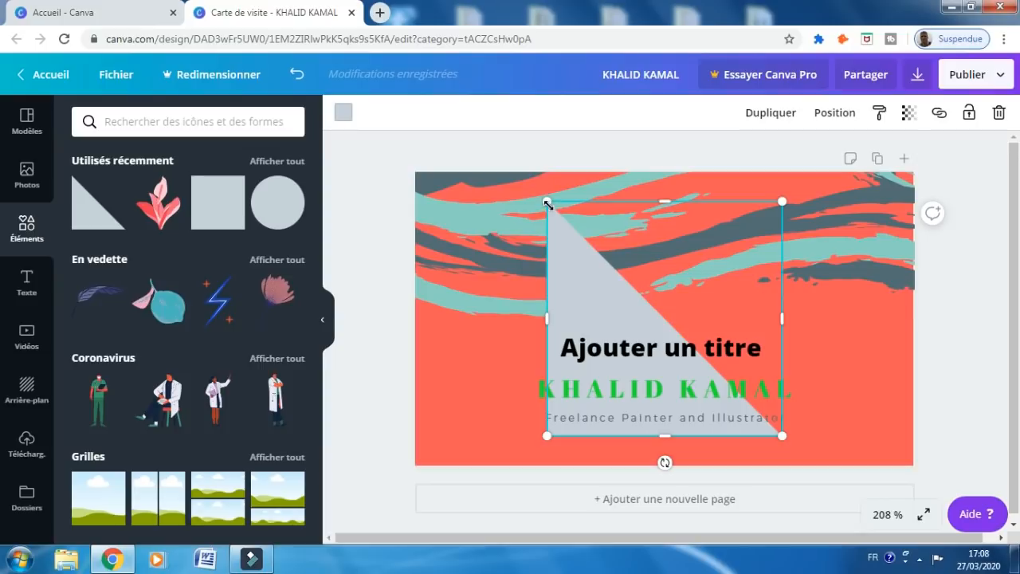
pyautogui.moveTo(547, 204); pyautogui.dragTo(623, 298)
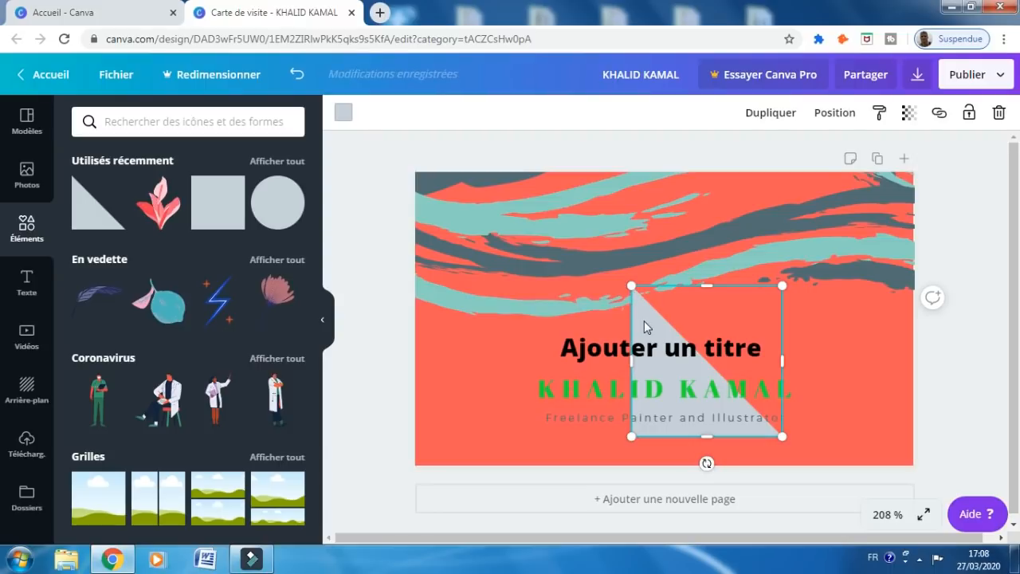
pyautogui.moveTo(649, 309); pyautogui.dragTo(438, 341)
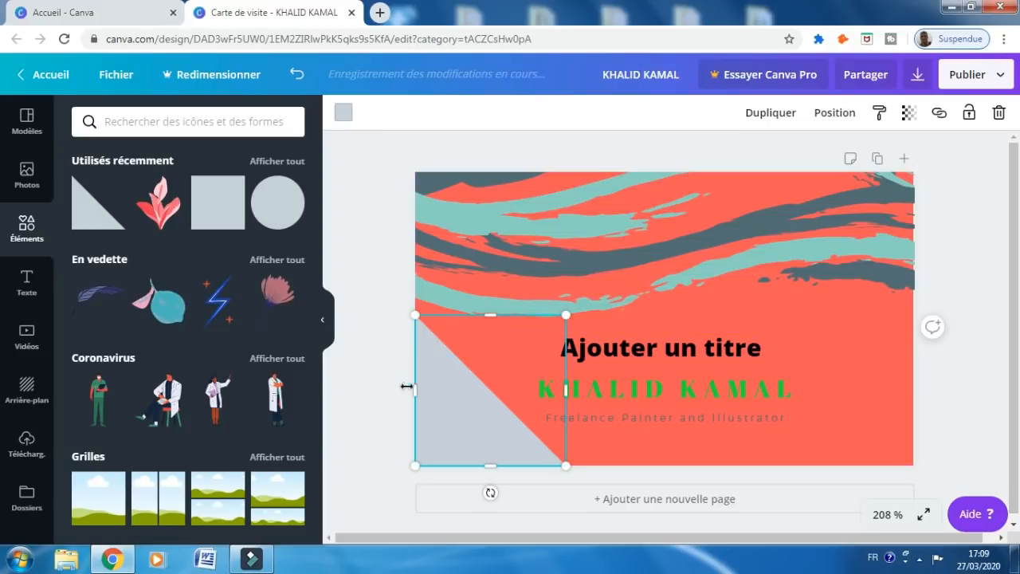
# Fill the bottom-left triangle light cyan after trying the dark slate colour
pyautogui.click(343, 115)
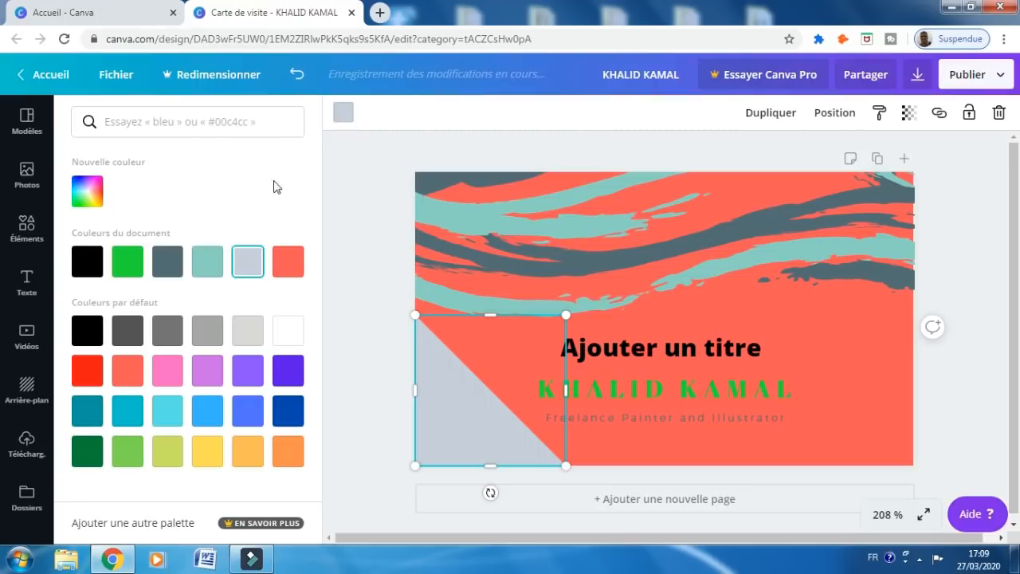
pyautogui.click(167, 261)
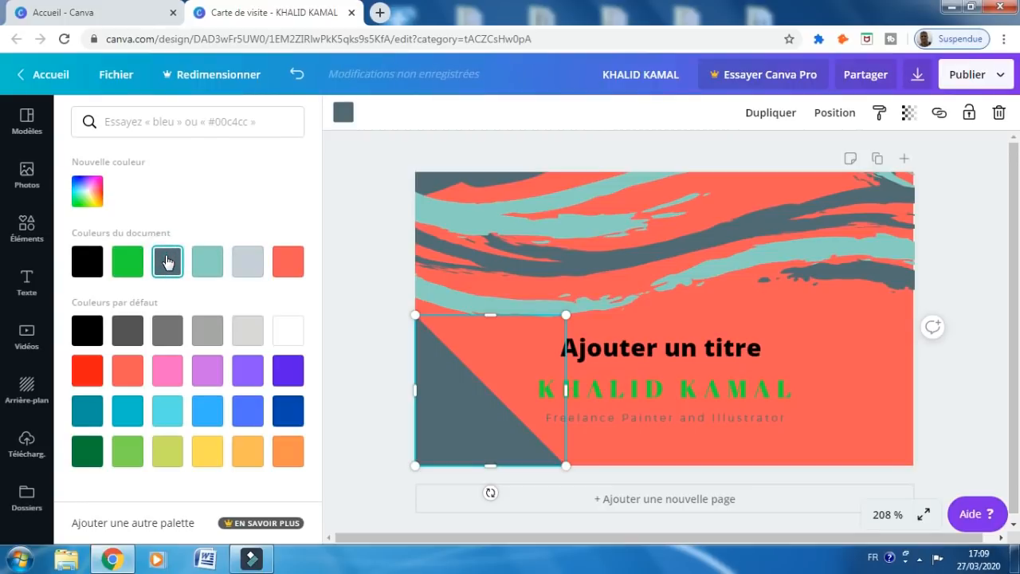
pyautogui.click(155, 409)
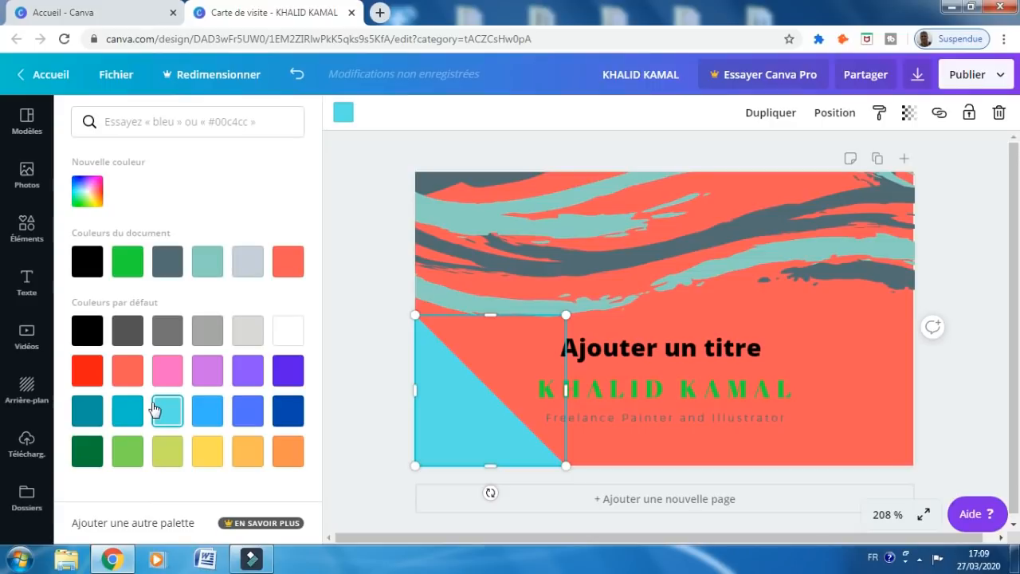
pyautogui.click(18, 392)
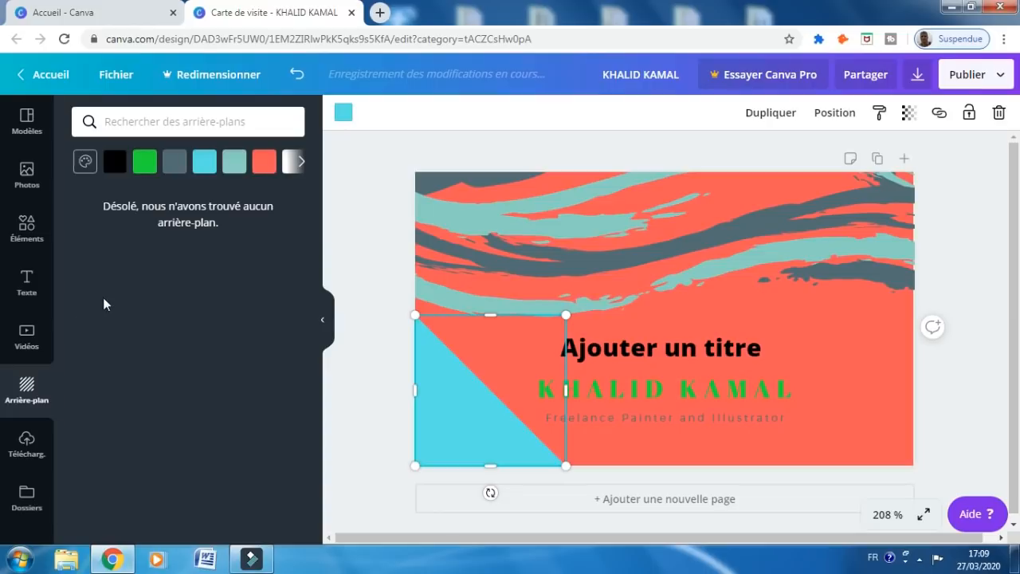
pyautogui.click(322, 320)
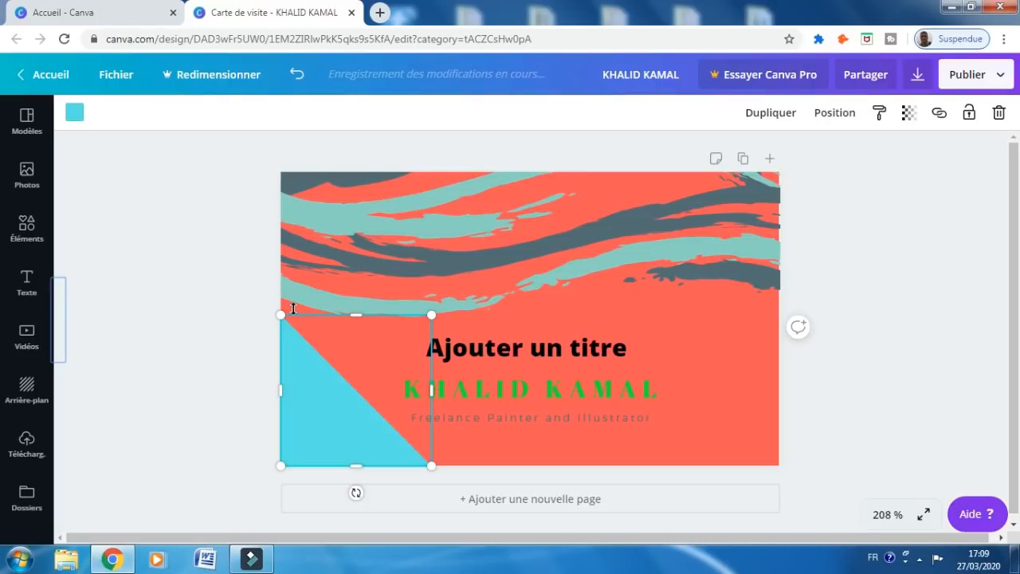
# Deselect the triangle and bring up the Publier menu for the card
pyautogui.click(222, 262)
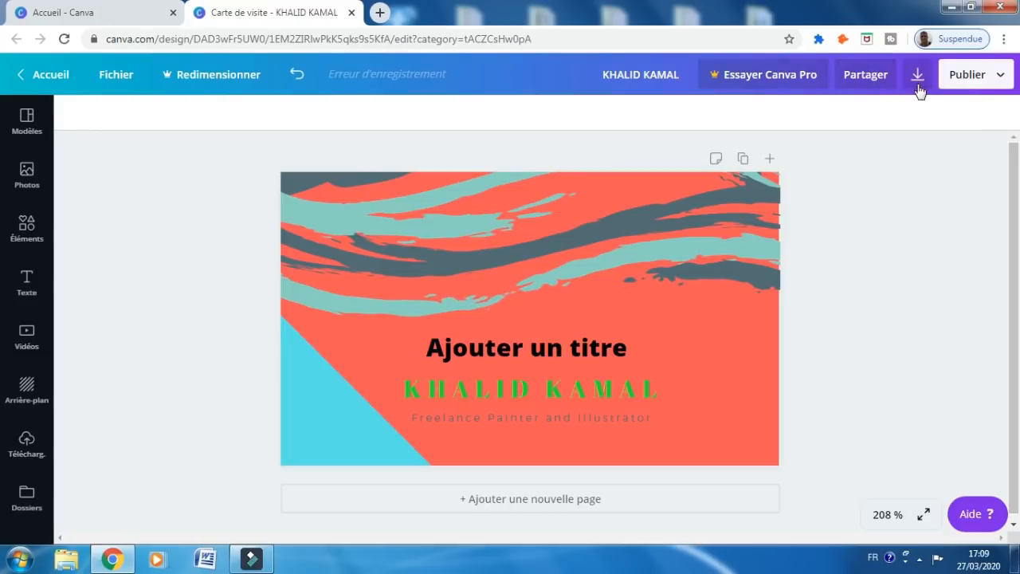
pyautogui.click(996, 78)
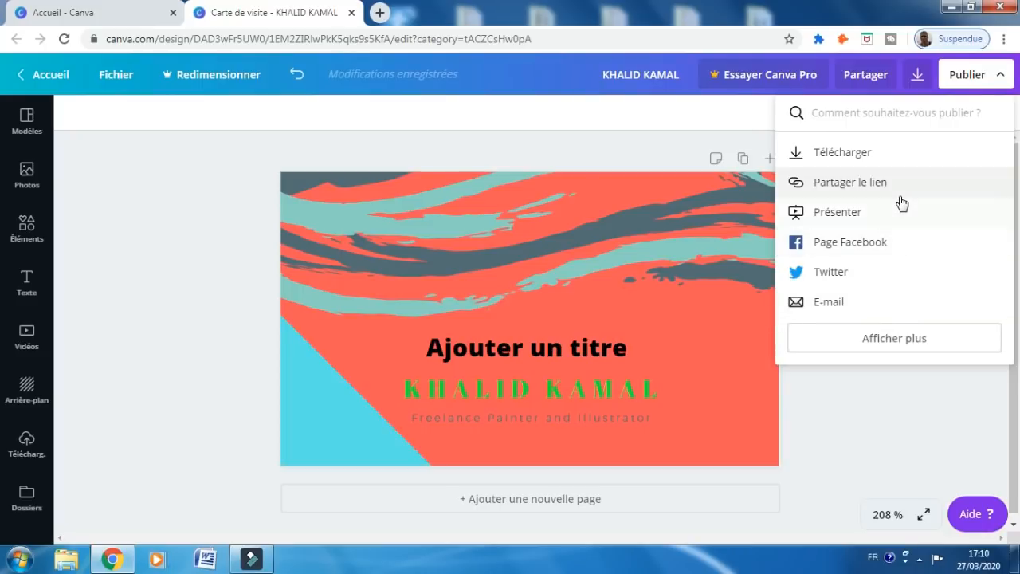
# Download the card as a print PDF, dismiss the Canva Pro offer, and close its editor
pyautogui.click(918, 75)
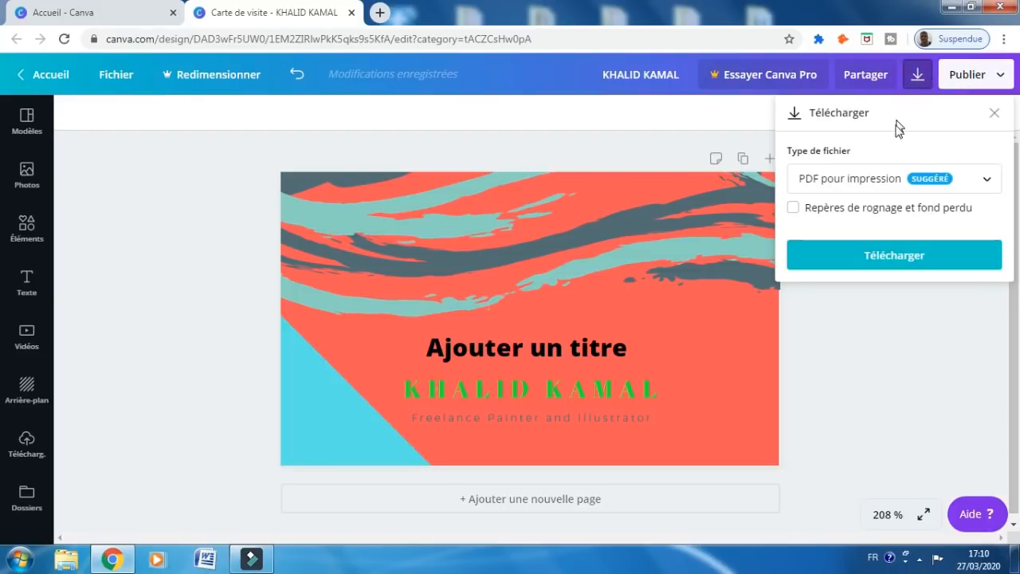
pyautogui.click(901, 263)
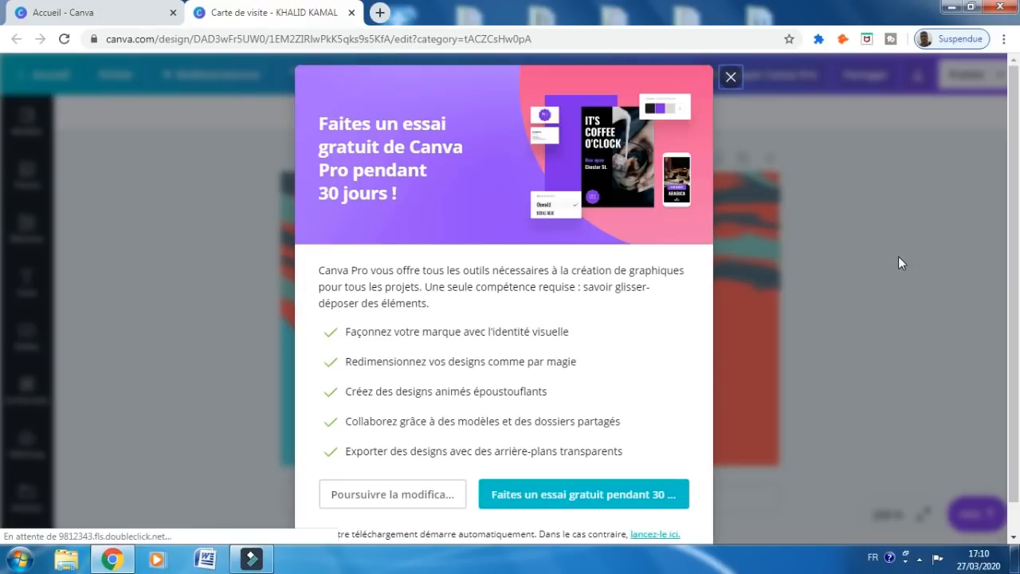
pyautogui.click(730, 80)
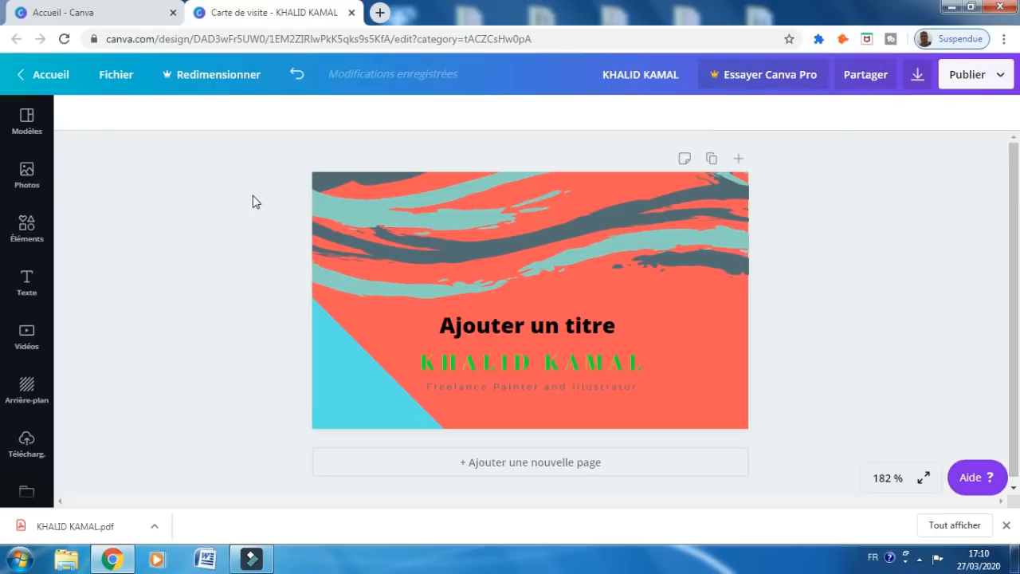
pyautogui.click(353, 13)
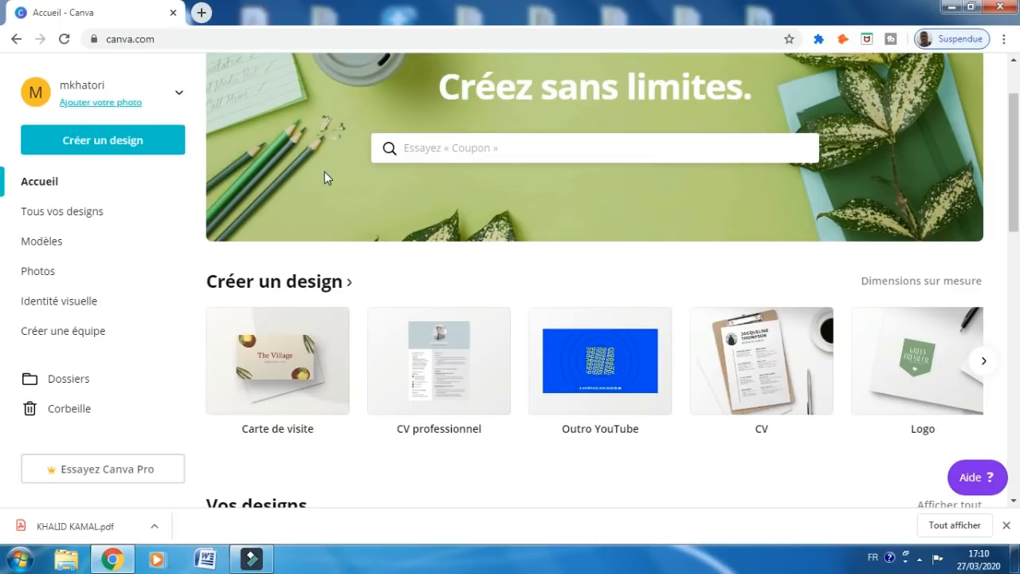
# Create a new blank A4 CV professionnel design from the home page
pyautogui.click(449, 363)
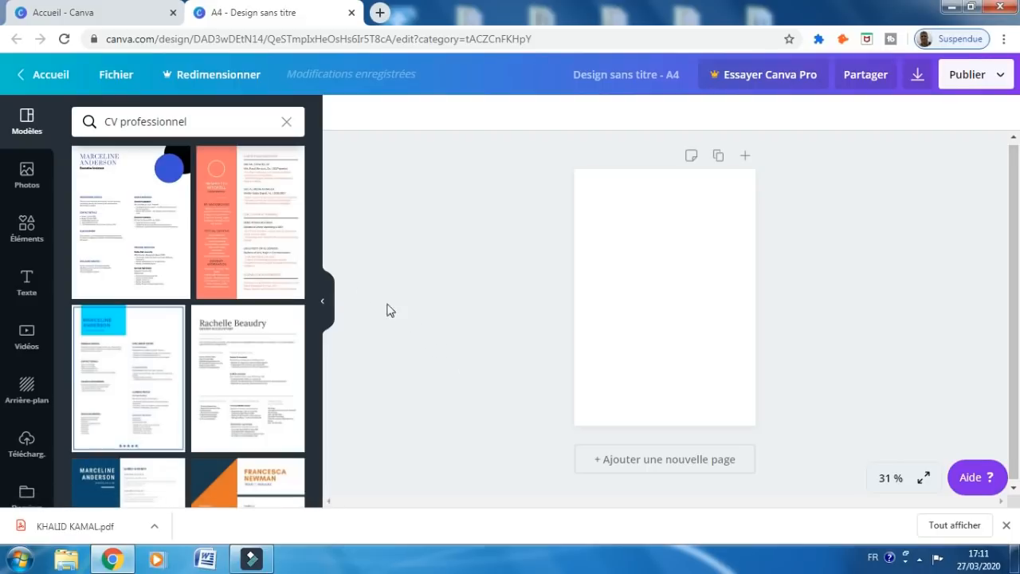
# Apply the salmon HENRIETTA MITCHELL template to the A4 page and zoom in on it
pyautogui.moveTo(318, 162)
pyautogui.mouseDown()
pyautogui.moveTo(343, 276)
pyautogui.moveTo(337, 257)
pyautogui.moveTo(337, 334)
pyautogui.moveTo(305, 150)
pyautogui.mouseUp()
pyautogui.click(247, 256)
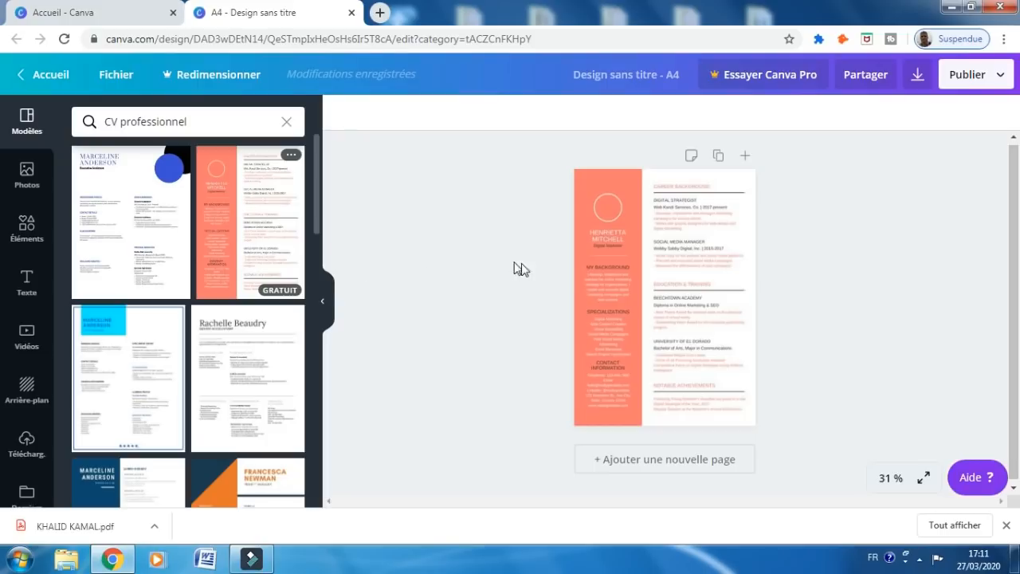
pyautogui.click(666, 295)
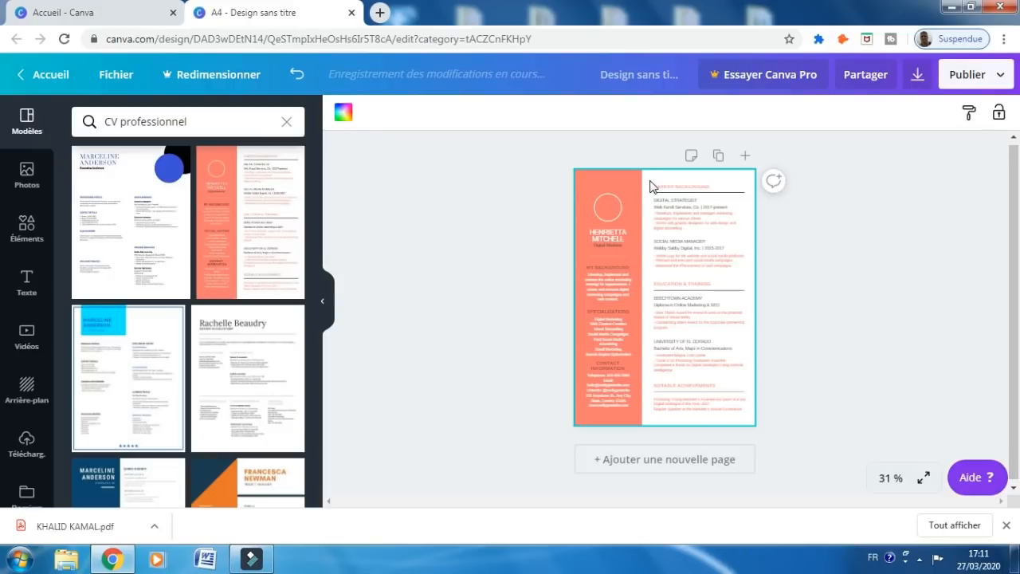
pyautogui.scroll(3, 650, 185)
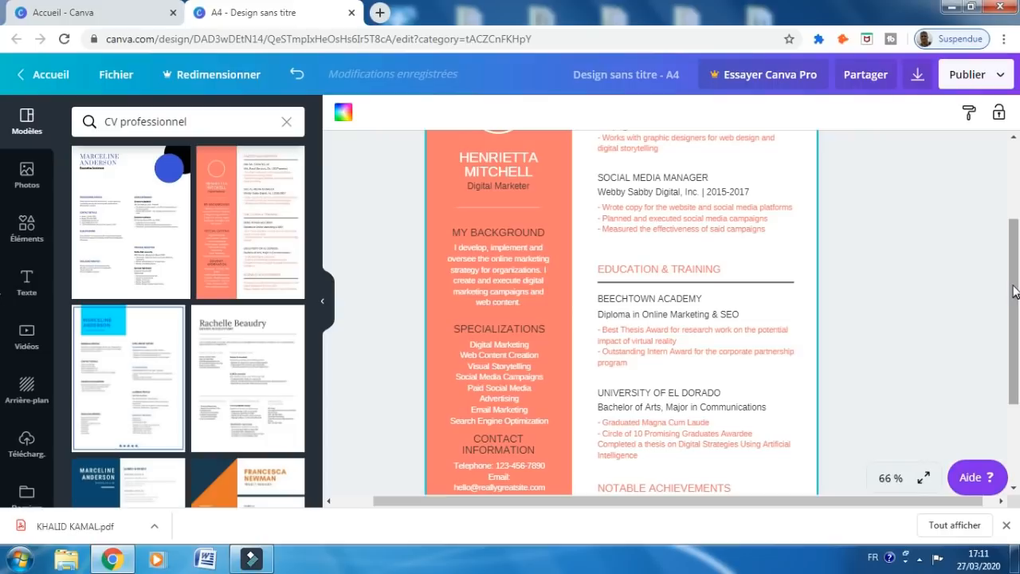
pyautogui.moveTo(1014, 291); pyautogui.dragTo(1002, 226)
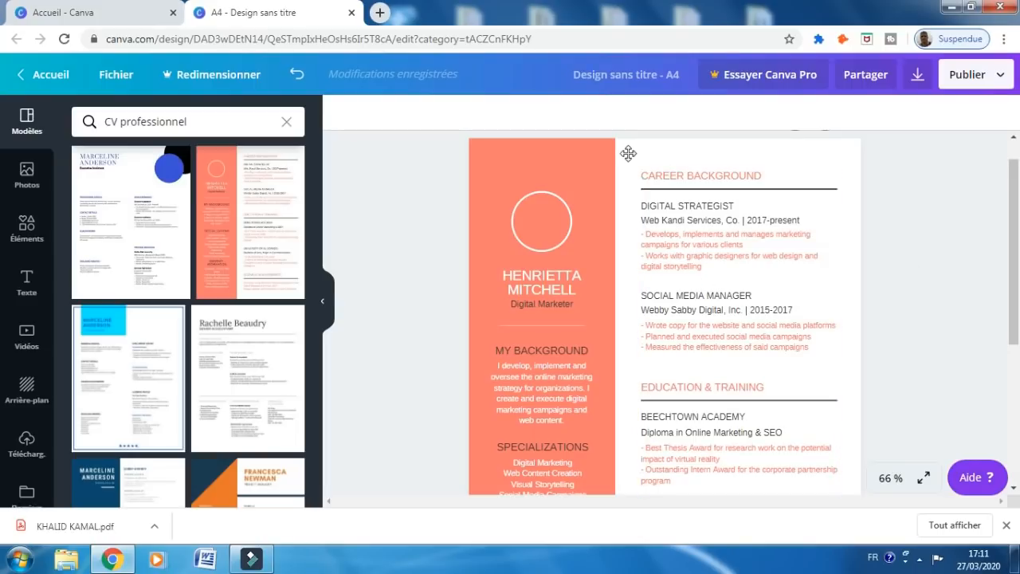
pyautogui.scroll(2, 628, 154)
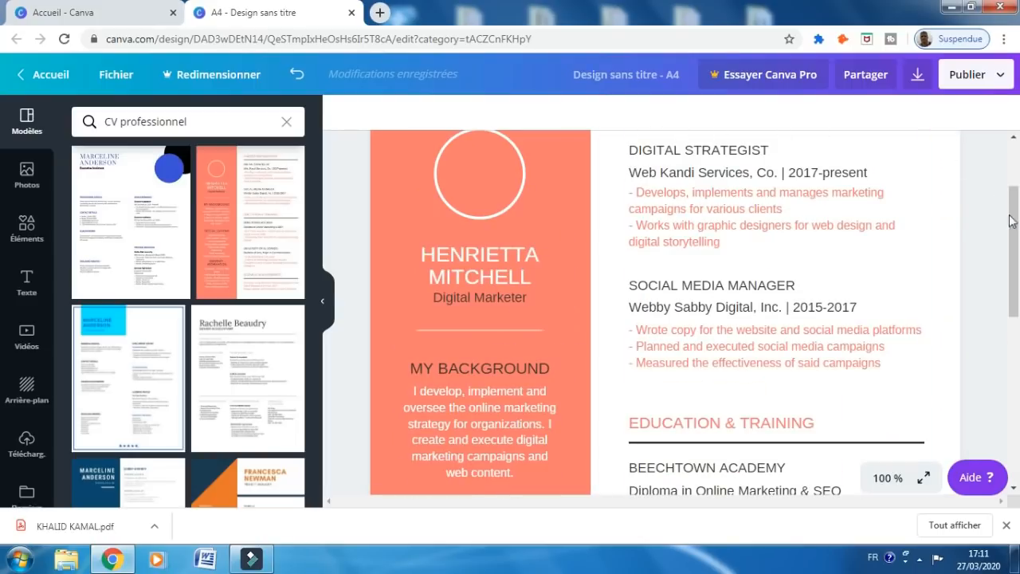
pyautogui.moveTo(1010, 208); pyautogui.dragTo(1009, 169)
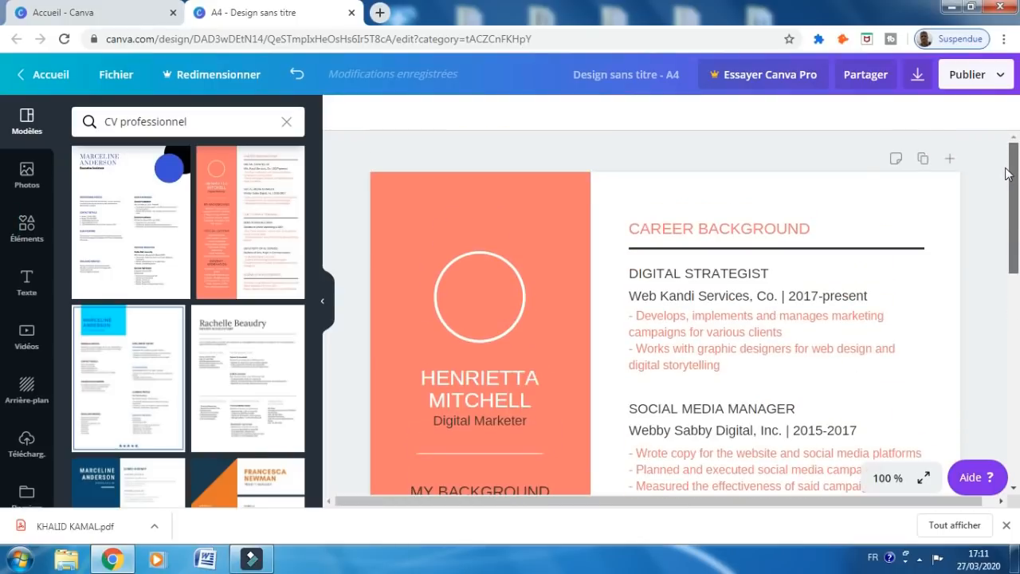
pyautogui.click(762, 232)
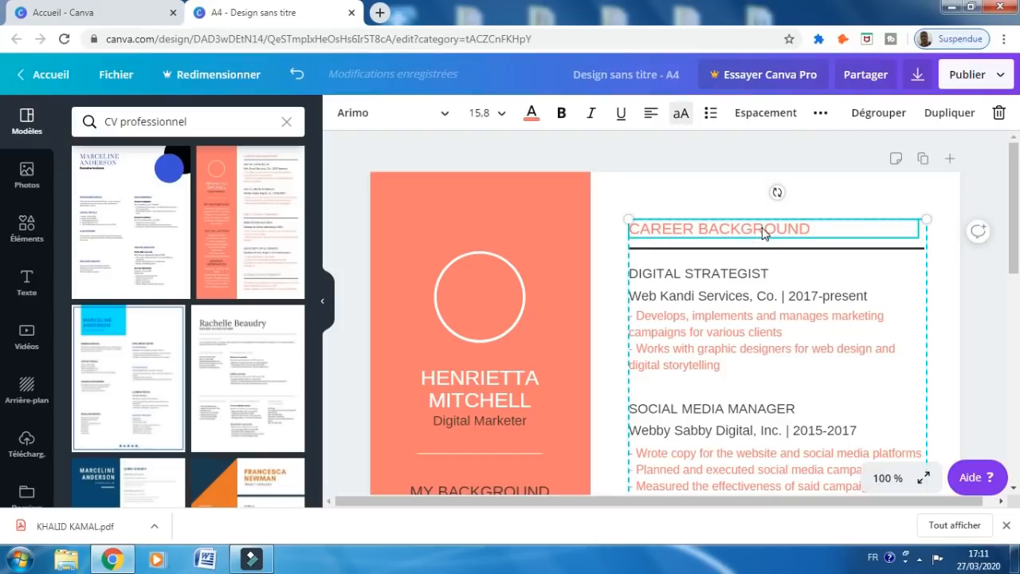
pyautogui.click(763, 231)
pyautogui.click(757, 277)
pyautogui.click(757, 296)
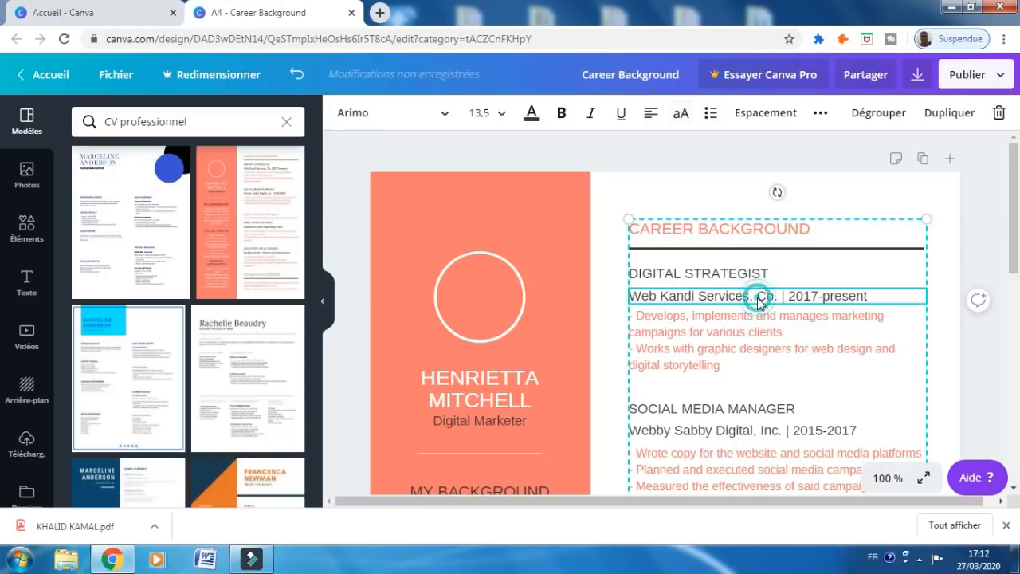
pyautogui.click(753, 316)
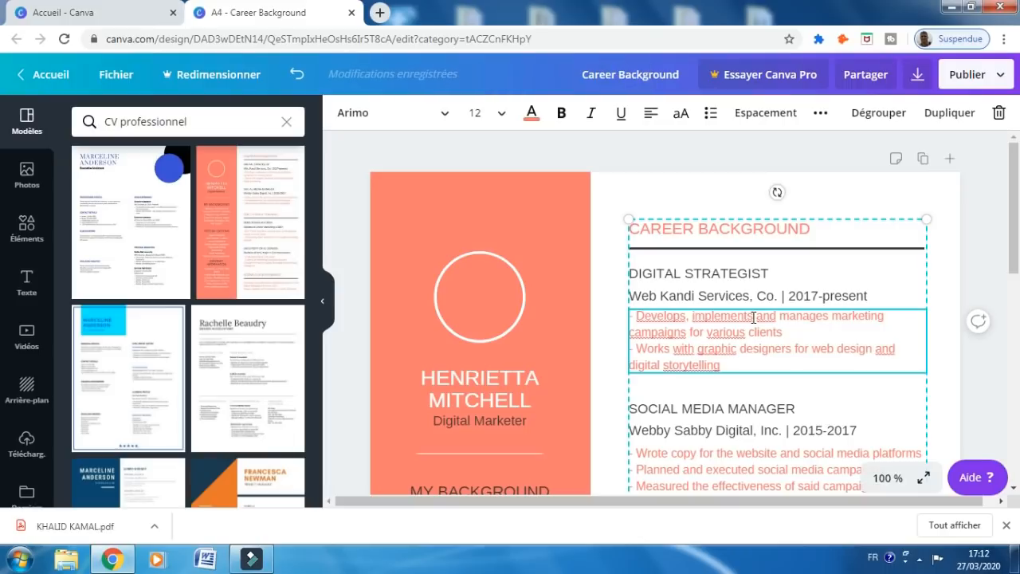
pyautogui.click(564, 262)
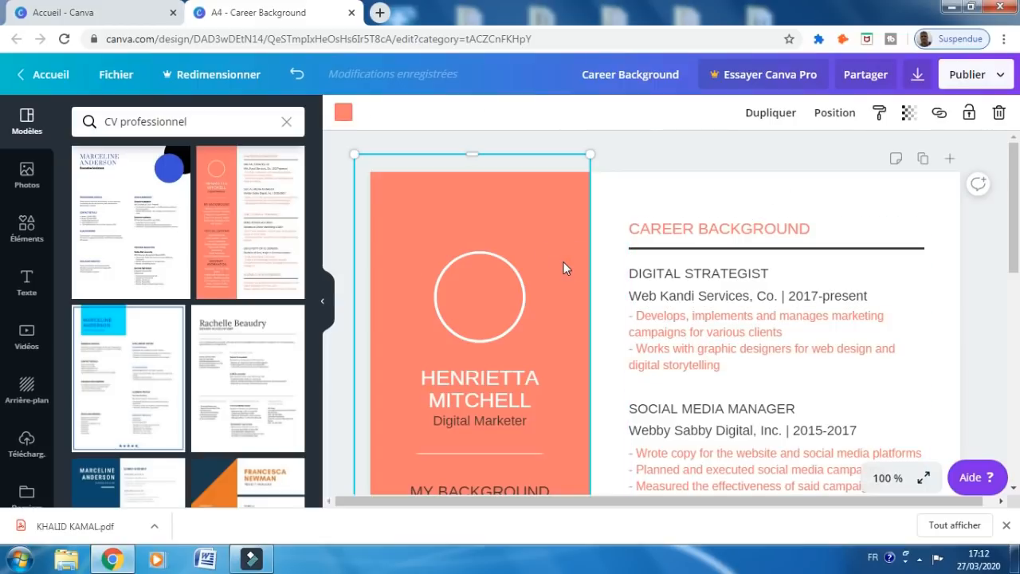
pyautogui.click(492, 303)
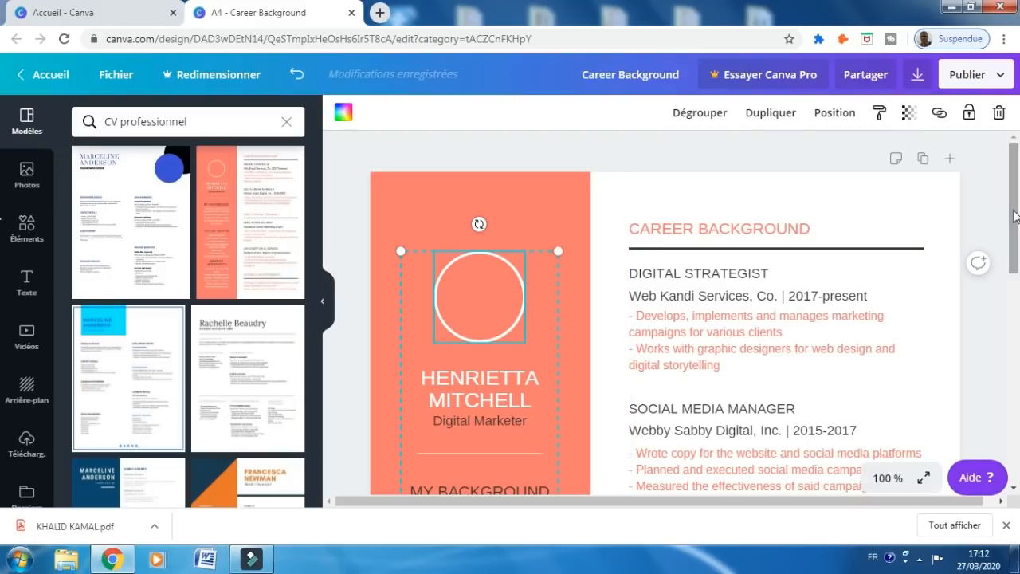
pyautogui.moveTo(1013, 218); pyautogui.dragTo(1018, 267)
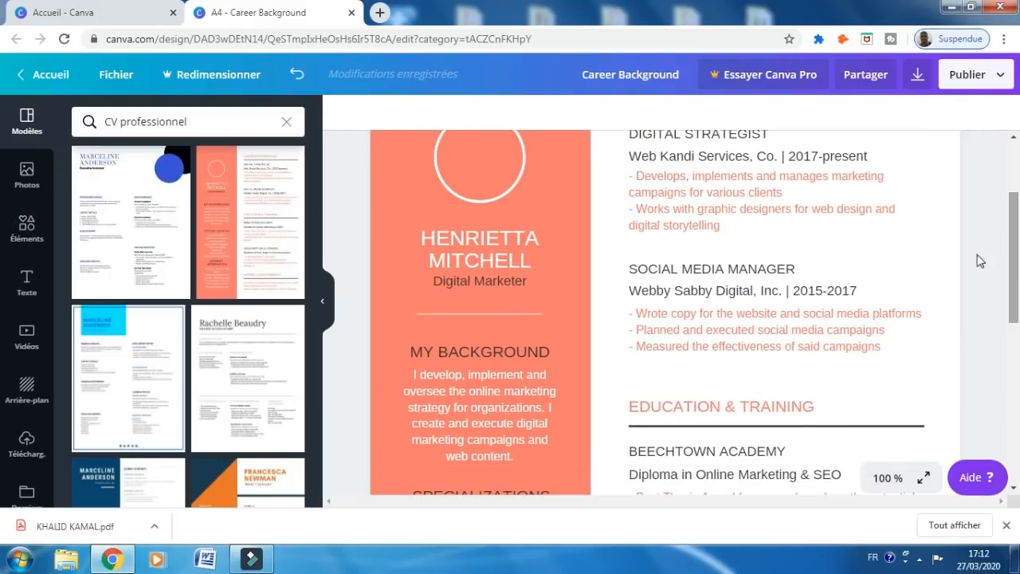
pyautogui.scroll(-1, 799, 280)
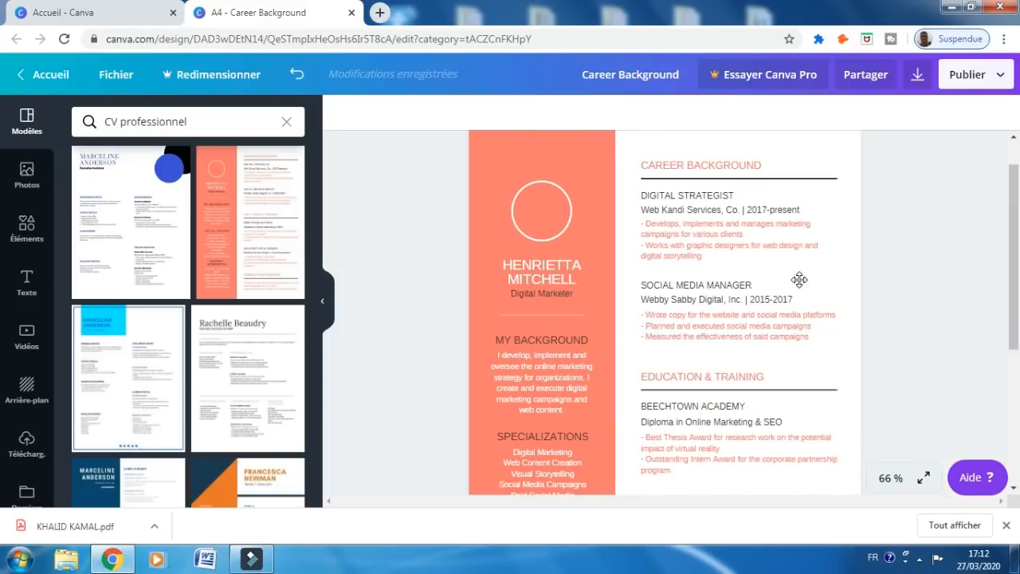
pyautogui.scroll(-1, 799, 280)
pyautogui.scroll(1, 799, 279)
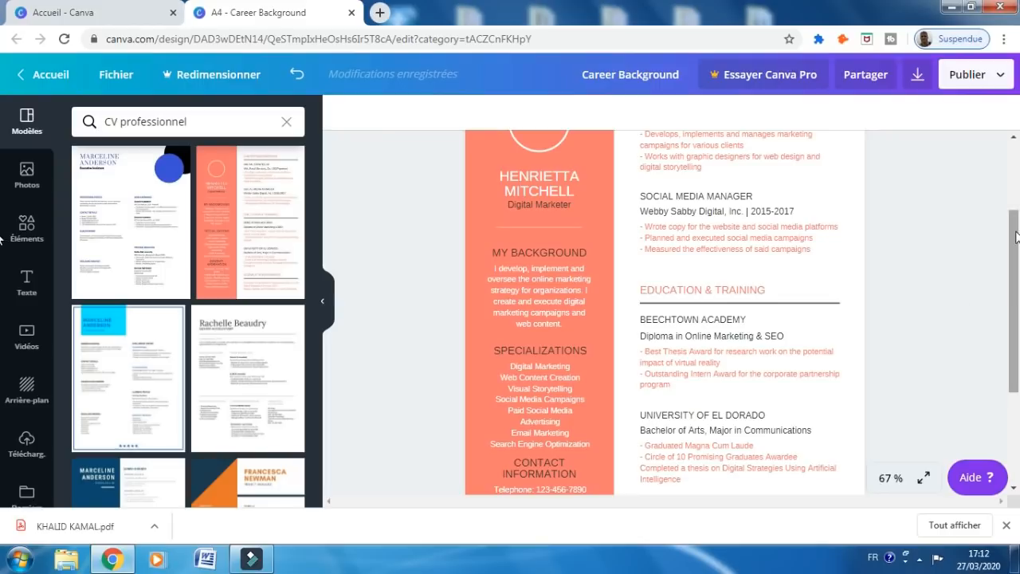
pyautogui.moveTo(1012, 228); pyautogui.dragTo(1006, 150)
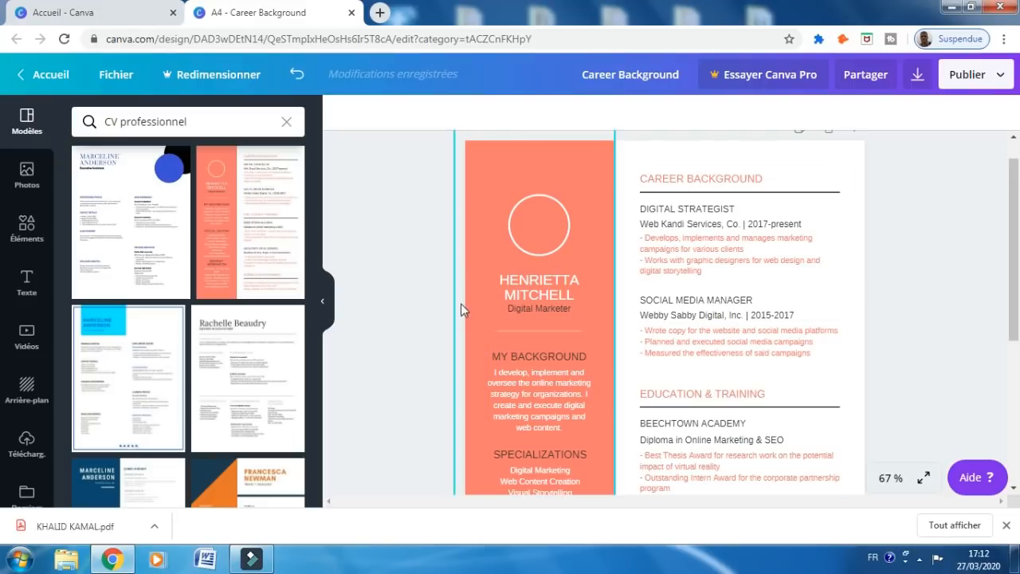
# Select the Career Background text and orange sidebar, then show the Arrière-plan gallery
pyautogui.click(684, 228)
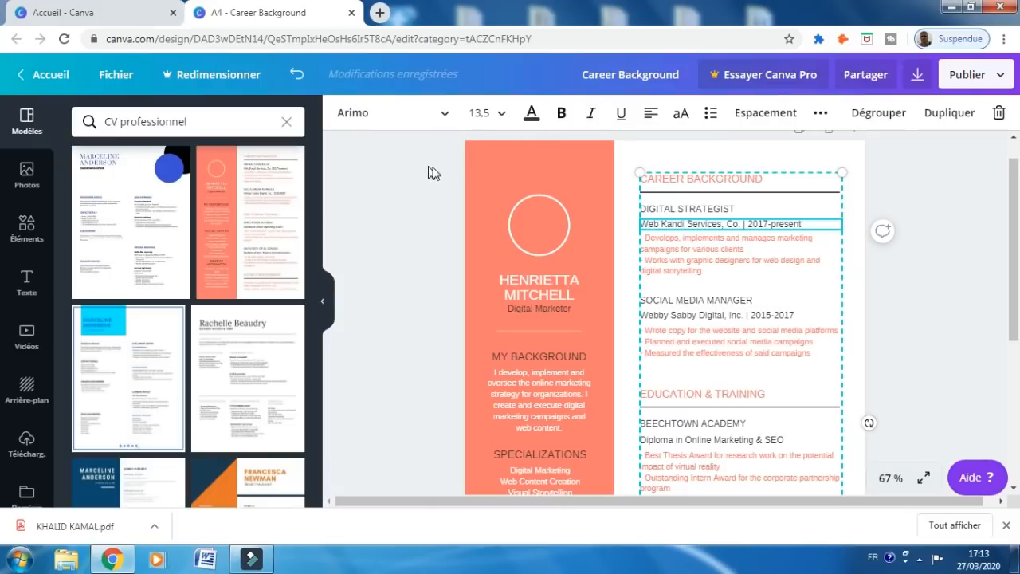
pyautogui.click(493, 168)
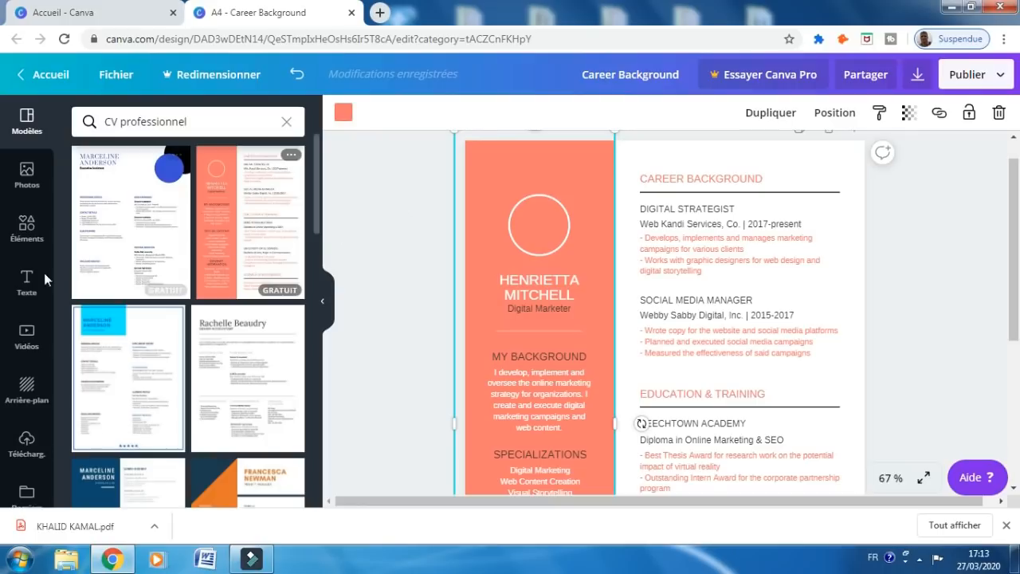
pyautogui.click(27, 386)
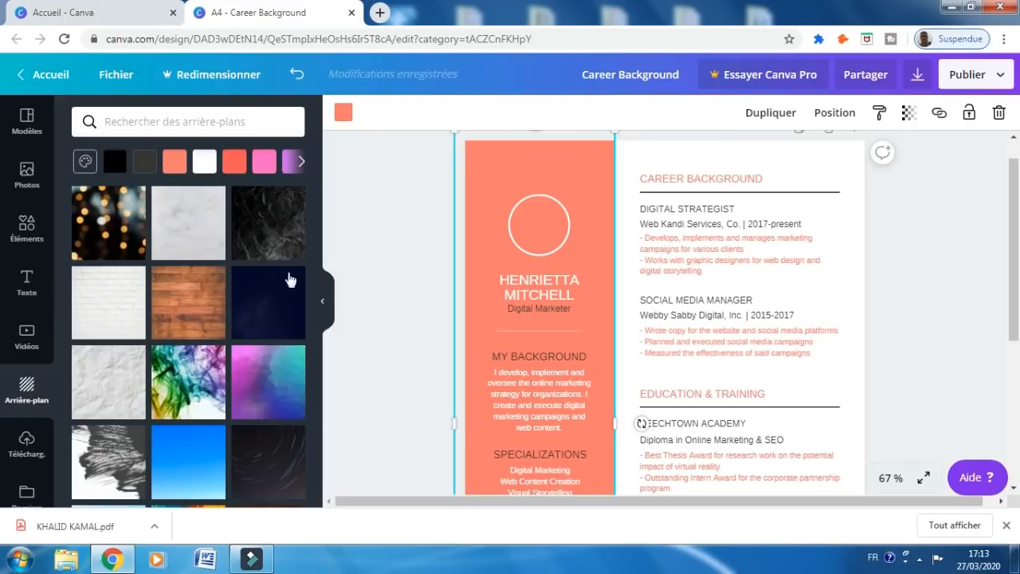
# Select the whole CV page so its background can be changed
pyautogui.click(625, 141)
pyautogui.click(625, 135)
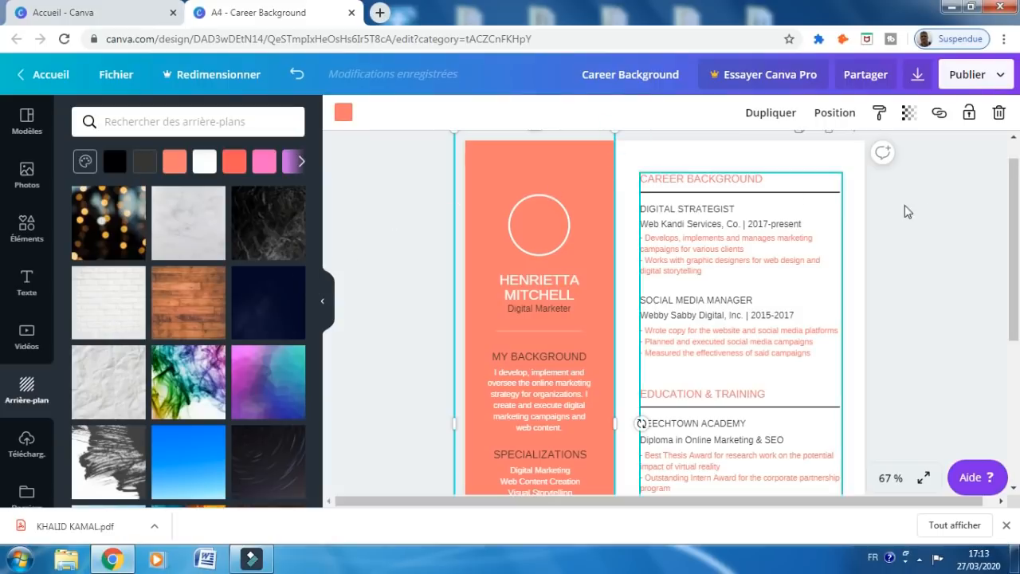
pyautogui.moveTo(1010, 217); pyautogui.dragTo(1010, 213)
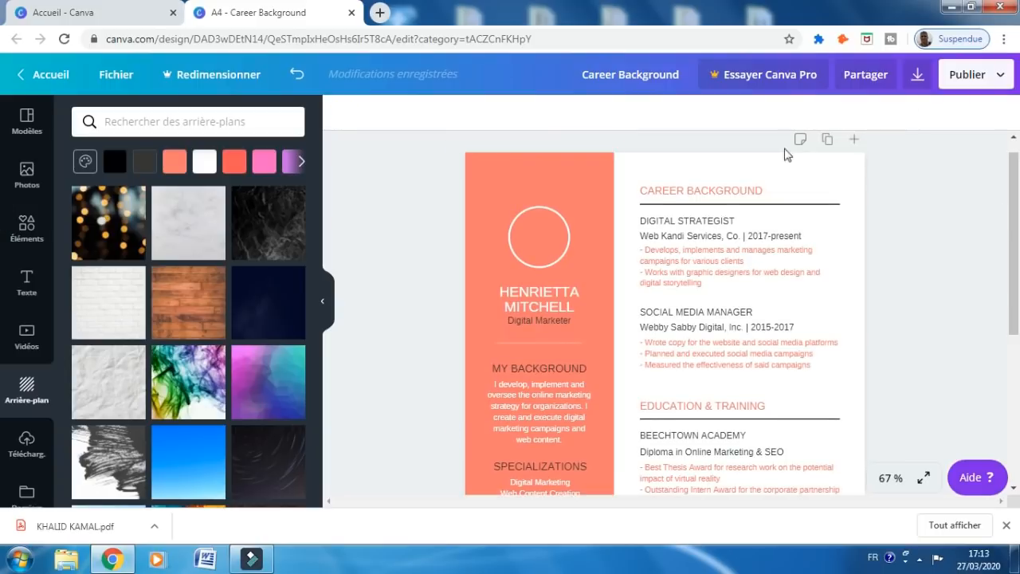
pyautogui.click(658, 167)
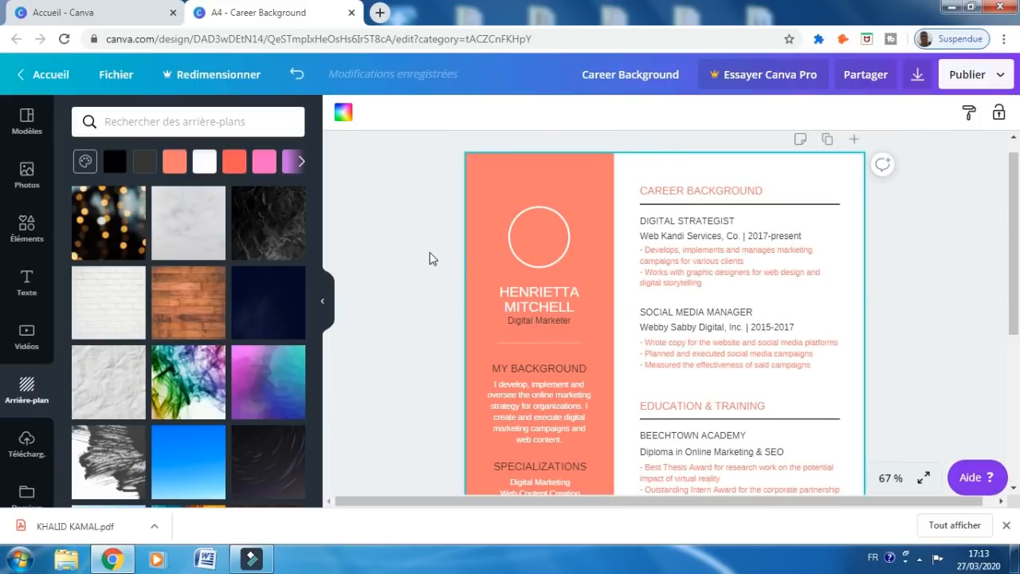
pyautogui.click(403, 258)
# Try brick, crumpled paper and marble, then apply the colourful polygon gradient background
pyautogui.click(97, 326)
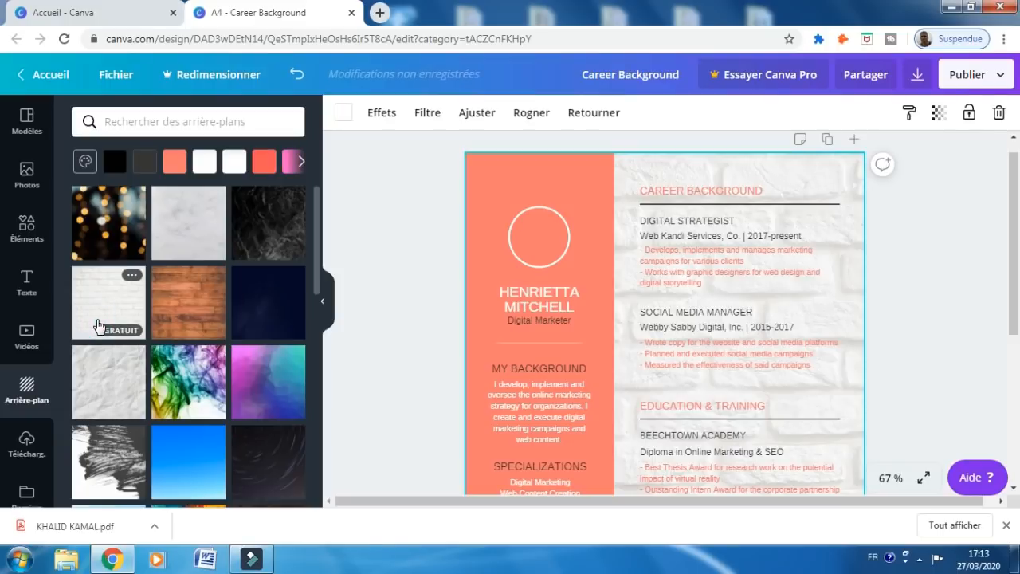
pyautogui.click(92, 389)
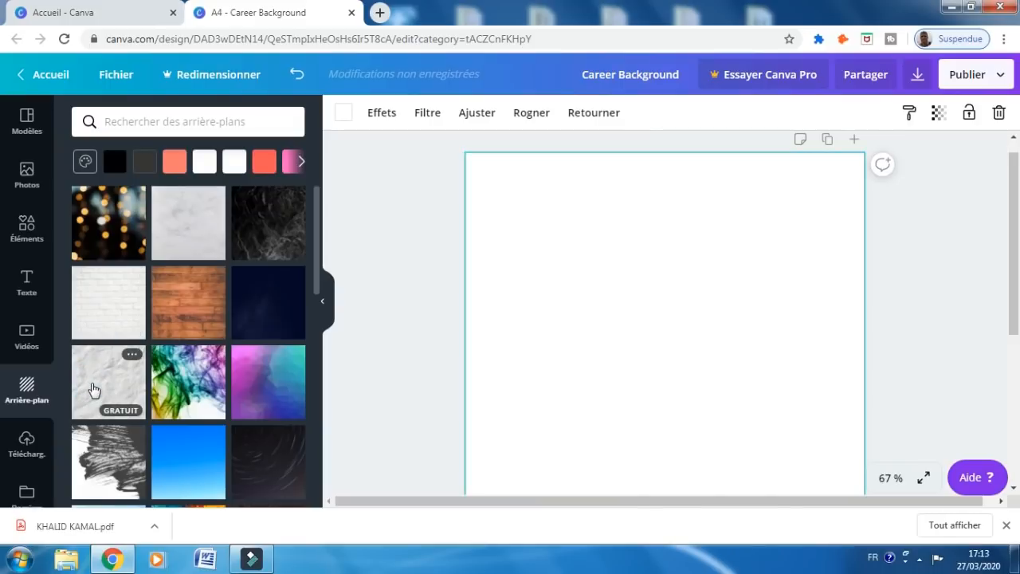
pyautogui.click(184, 238)
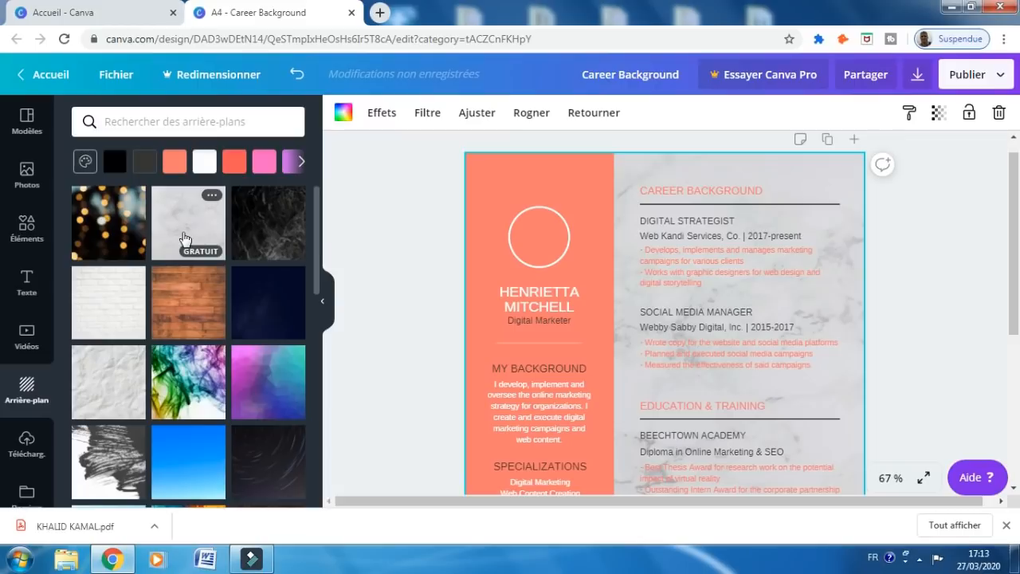
pyautogui.click(265, 408)
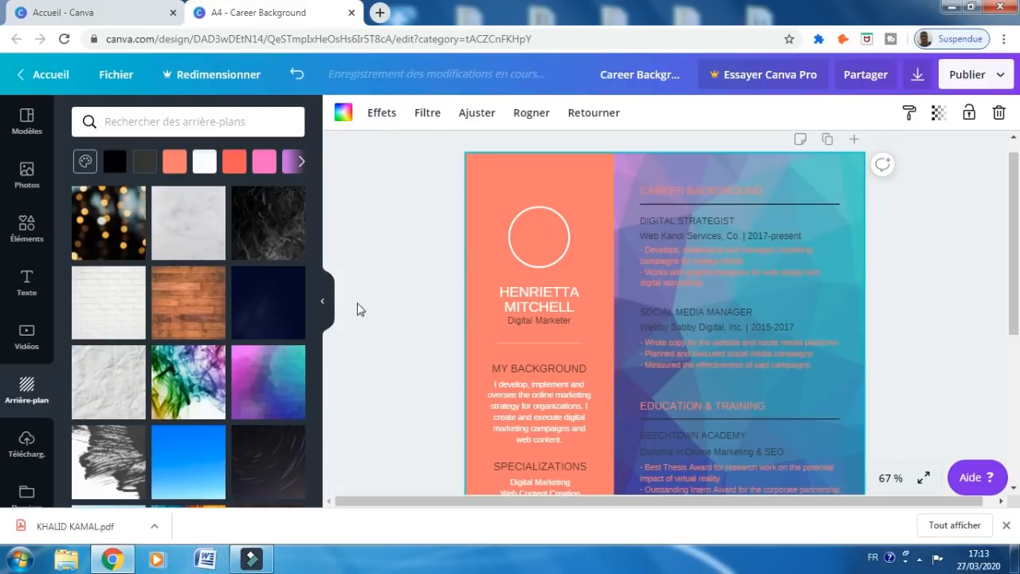
pyautogui.moveTo(317, 258)
pyautogui.mouseDown()
pyautogui.moveTo(348, 431)
pyautogui.moveTo(332, 257)
pyautogui.mouseUp()
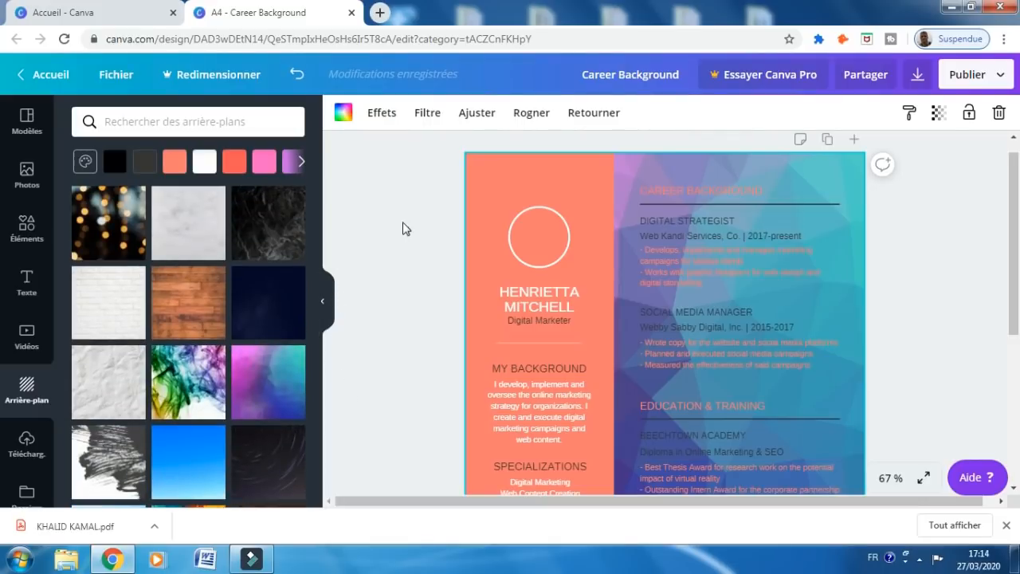
pyautogui.click(537, 190)
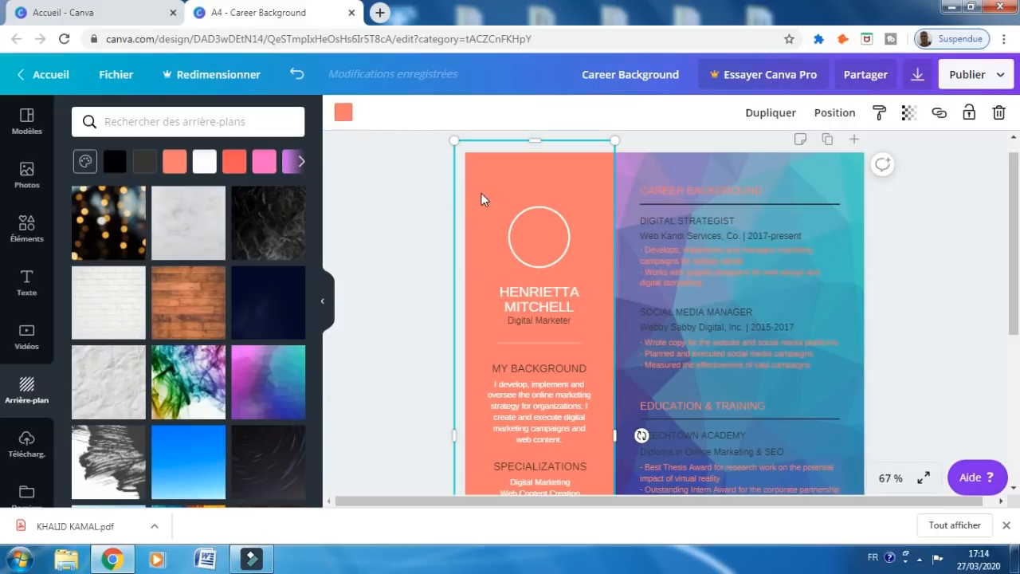
# Colour the left sidebar grey after trying purple, lilac and coral red
pyautogui.click(343, 116)
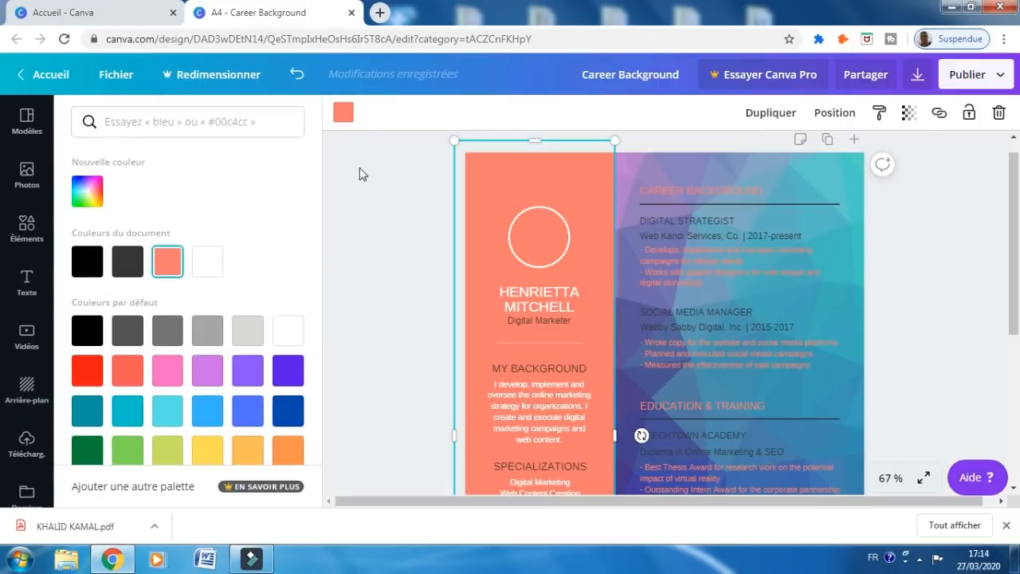
pyautogui.click(289, 372)
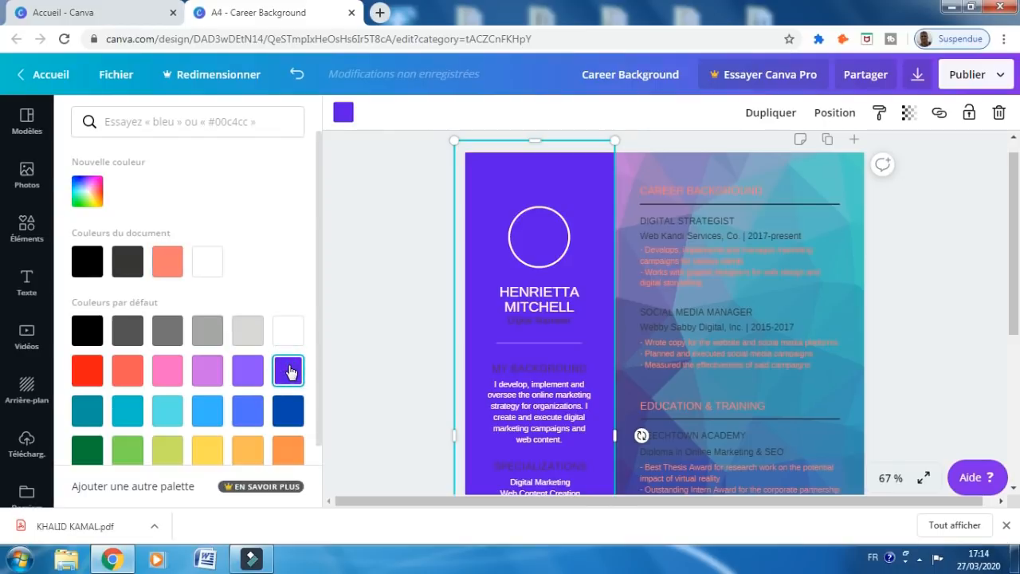
pyautogui.click(214, 378)
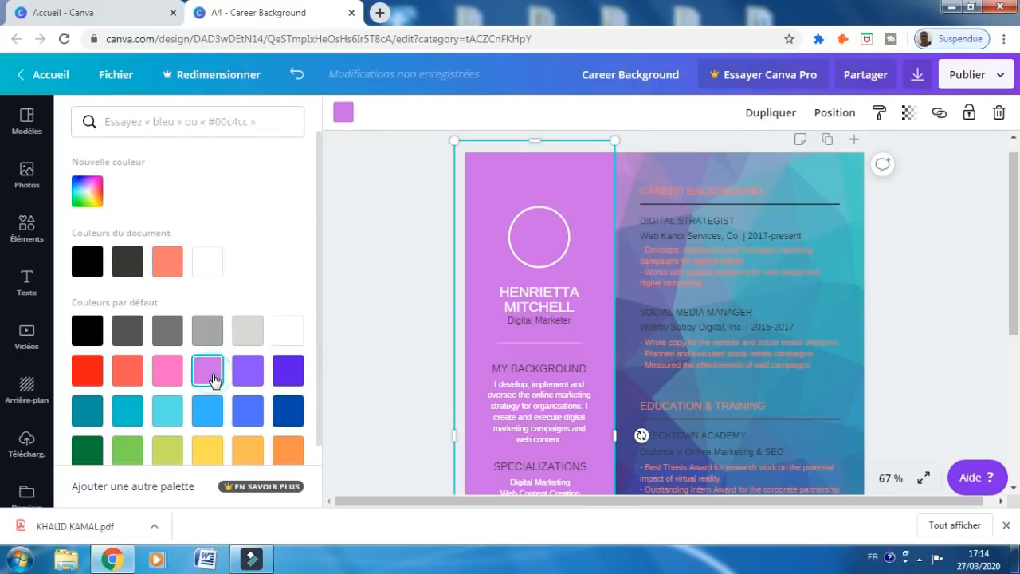
pyautogui.click(126, 379)
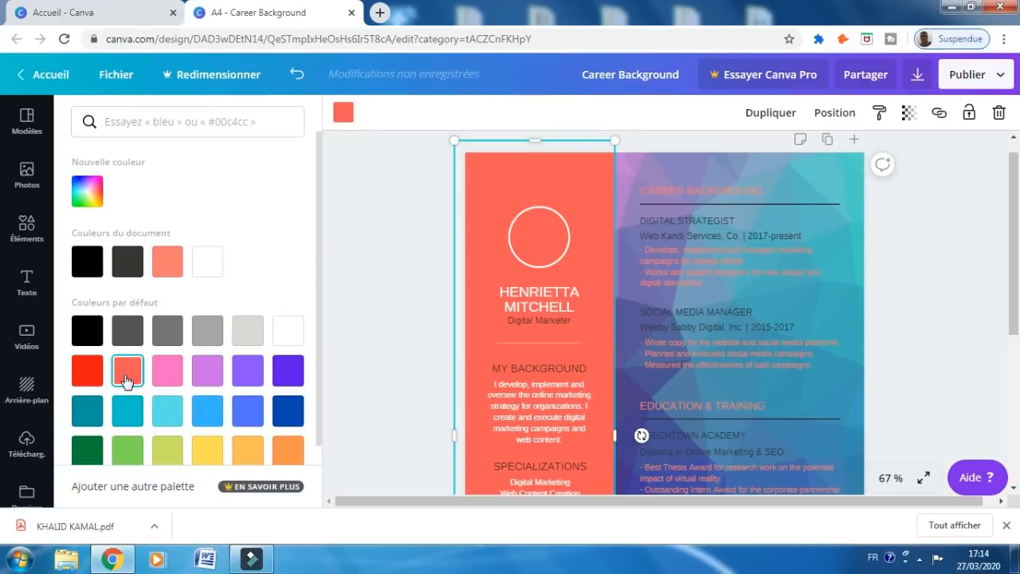
pyautogui.click(163, 338)
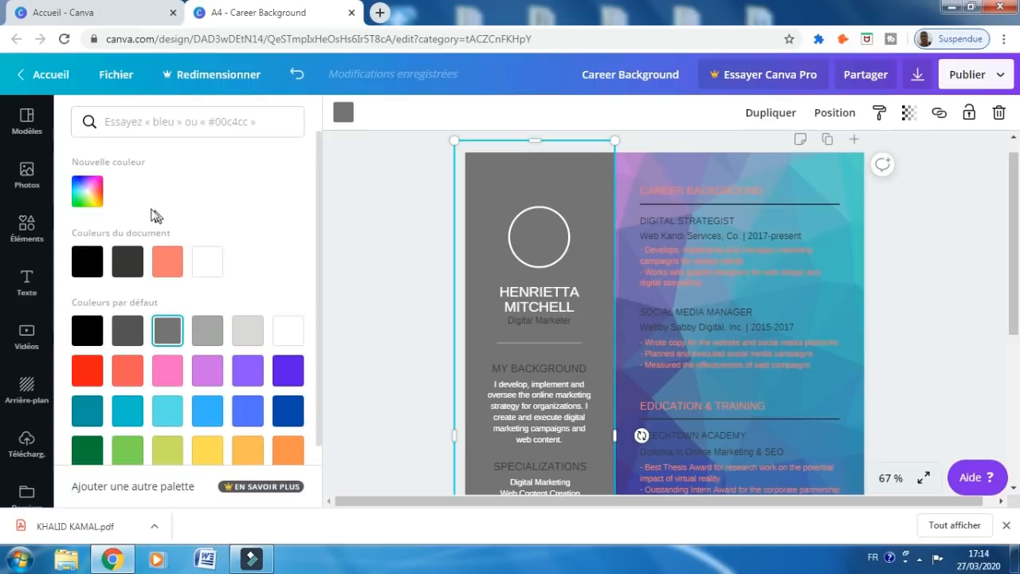
pyautogui.click(93, 200)
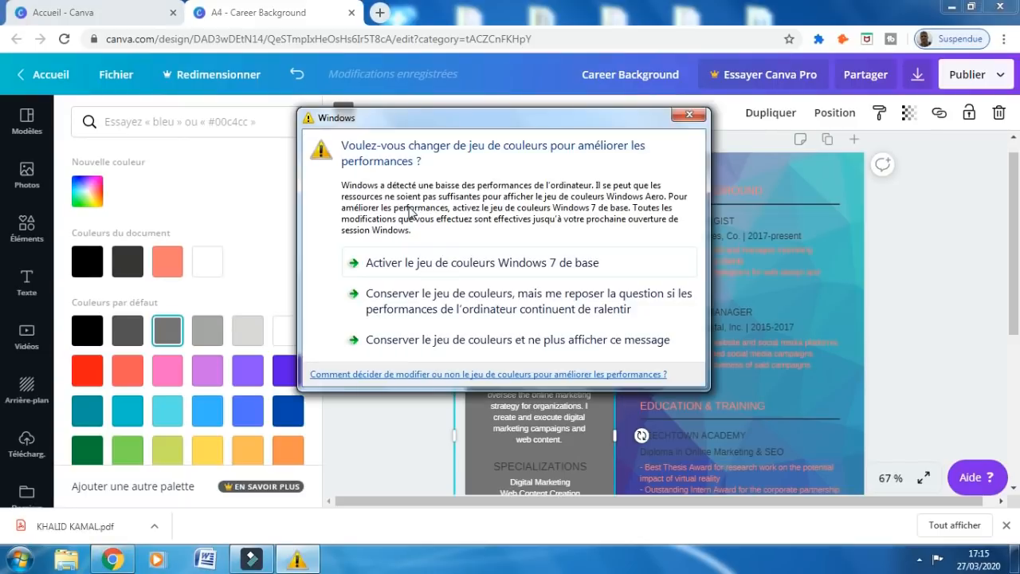
# Dismiss the Windows colour-scheme warning twice and return to the page backgrounds gallery
pyautogui.click(689, 115)
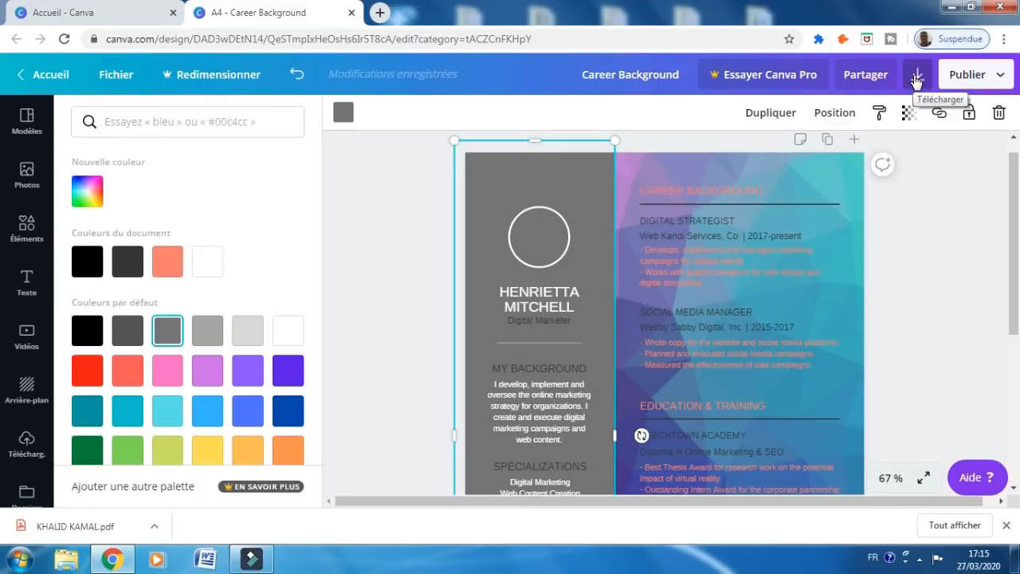
pyautogui.click(930, 178)
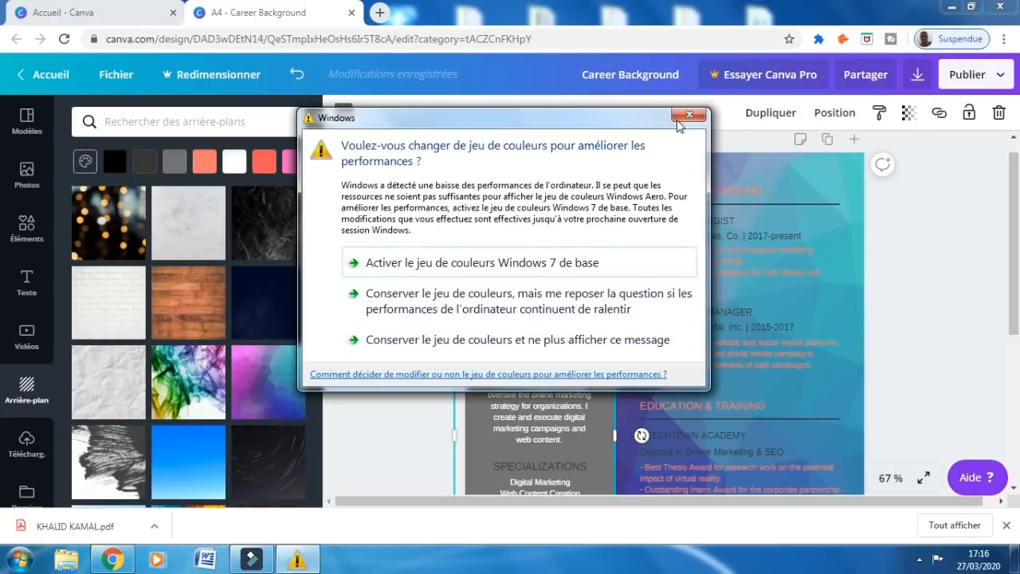
pyautogui.click(678, 117)
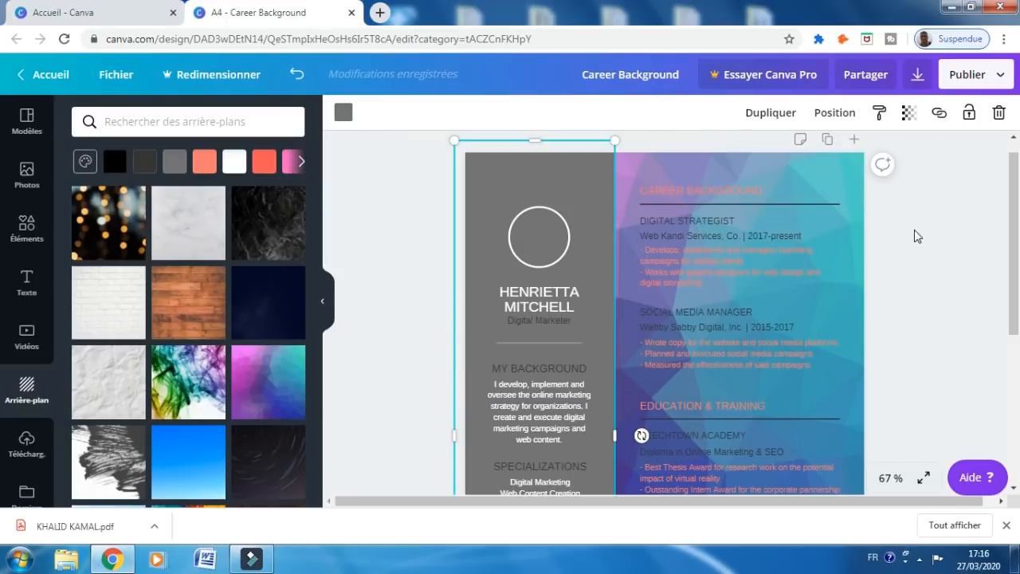